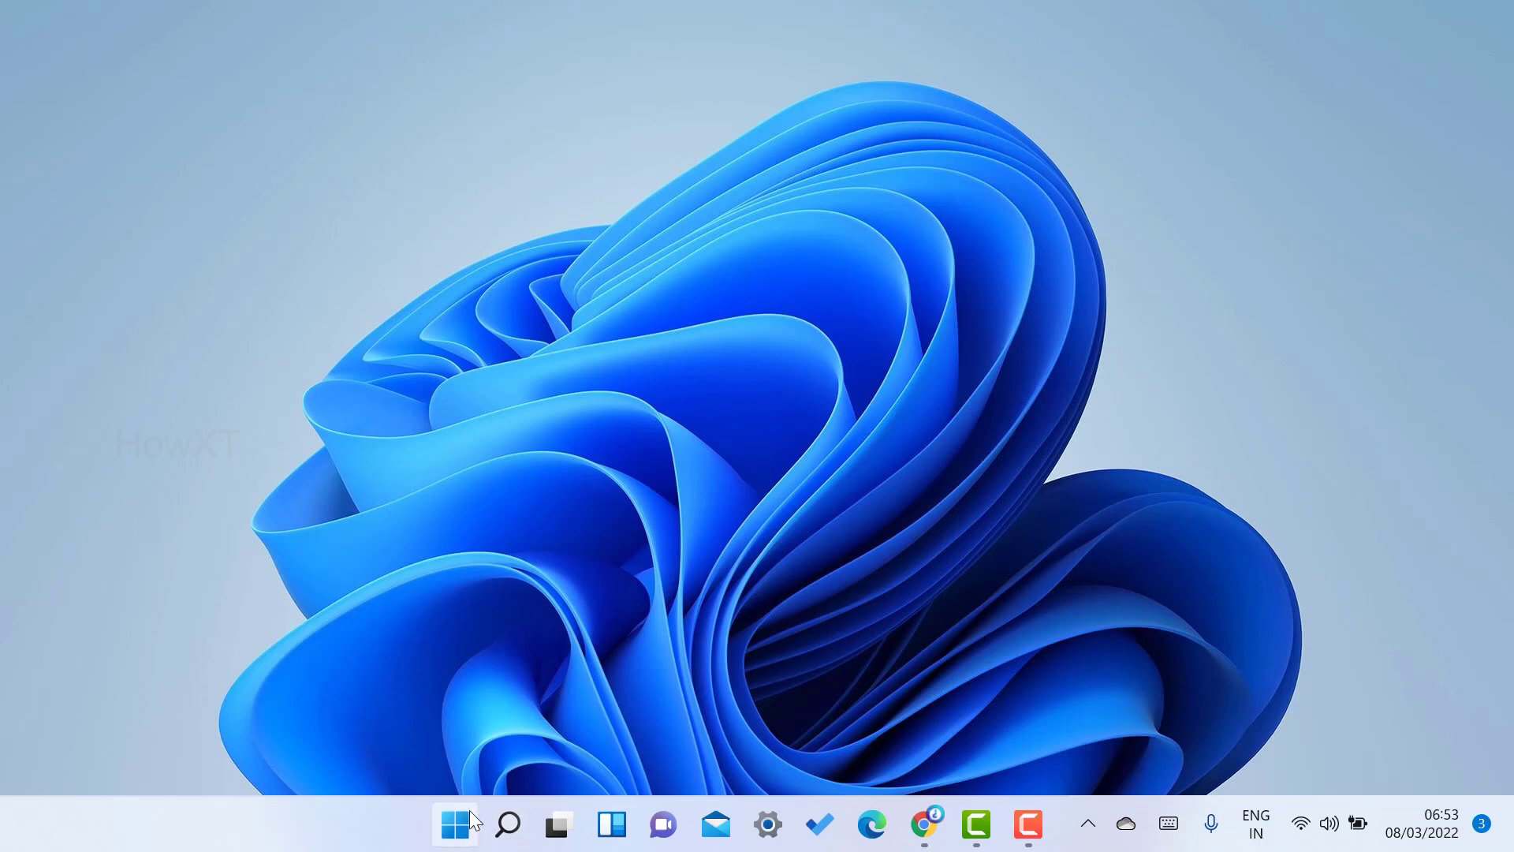
# Launch Microsoft Store from the Start menu and check the signed-in account menu
pyautogui.click(455, 824)
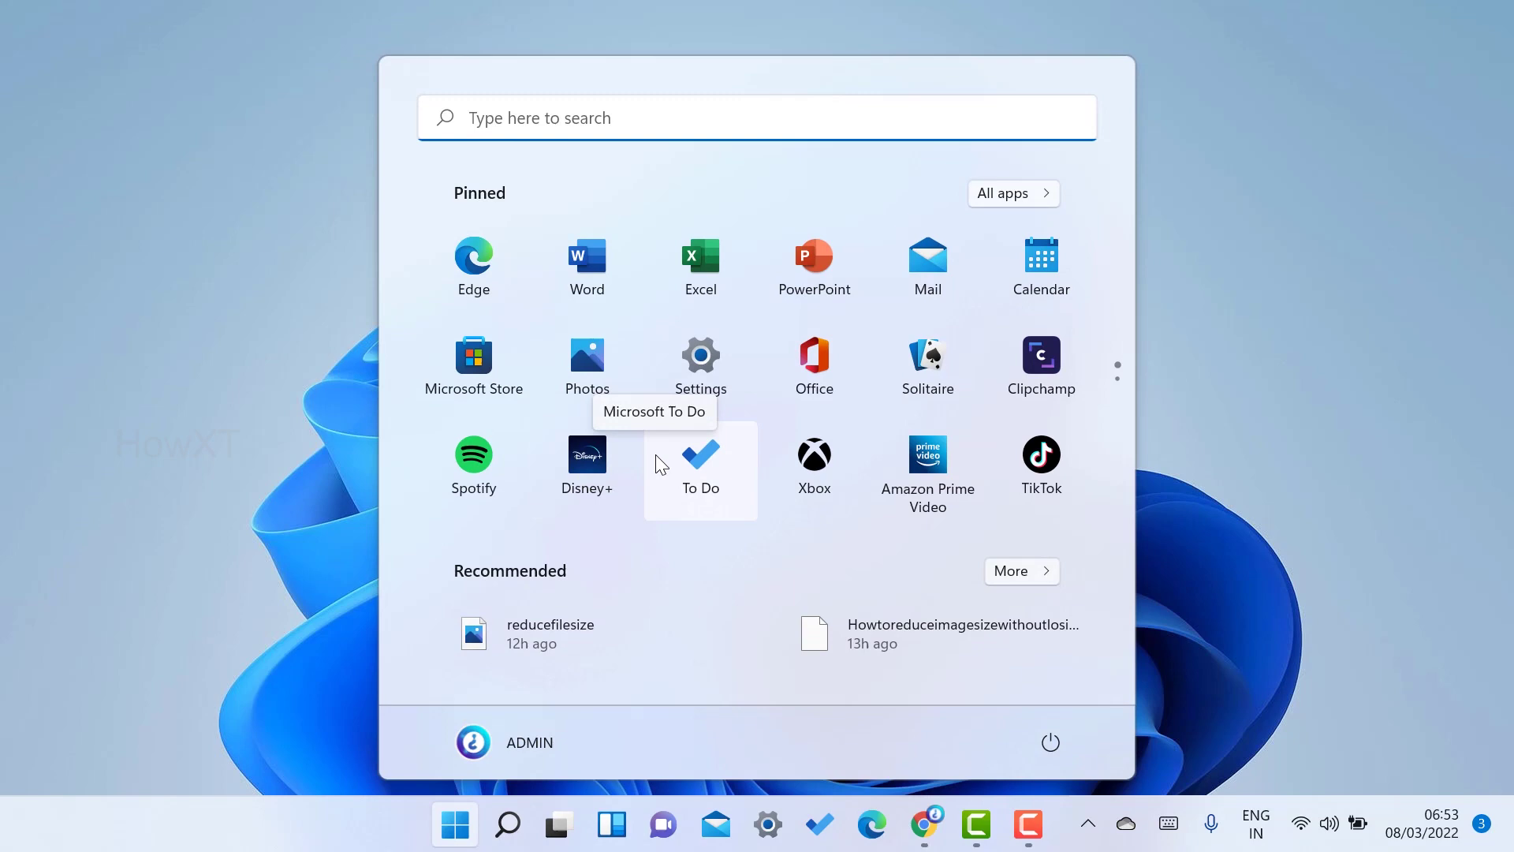
pyautogui.click(487, 376)
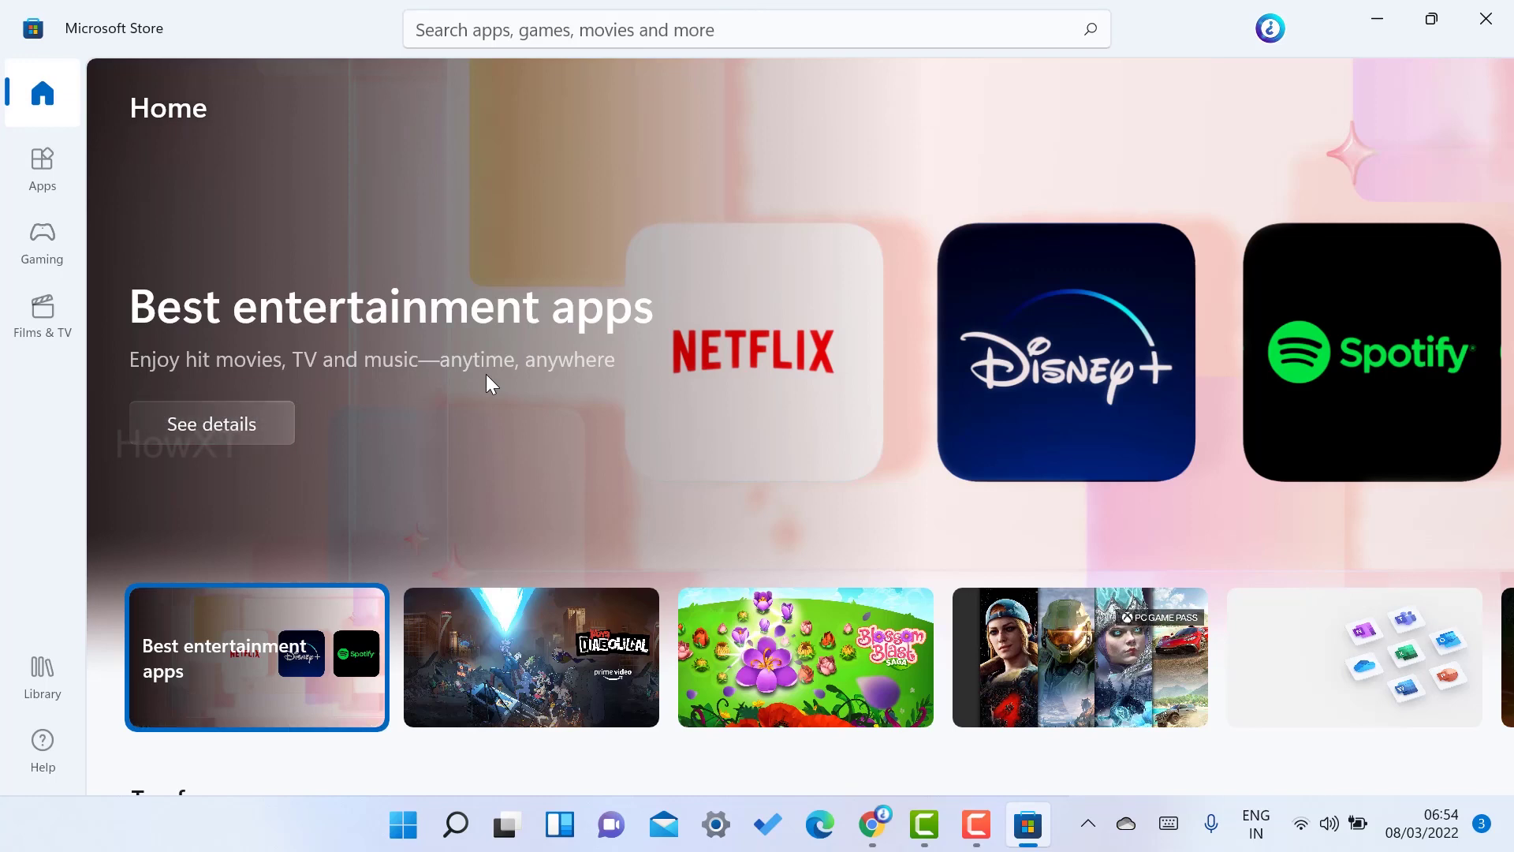
pyautogui.click(1268, 30)
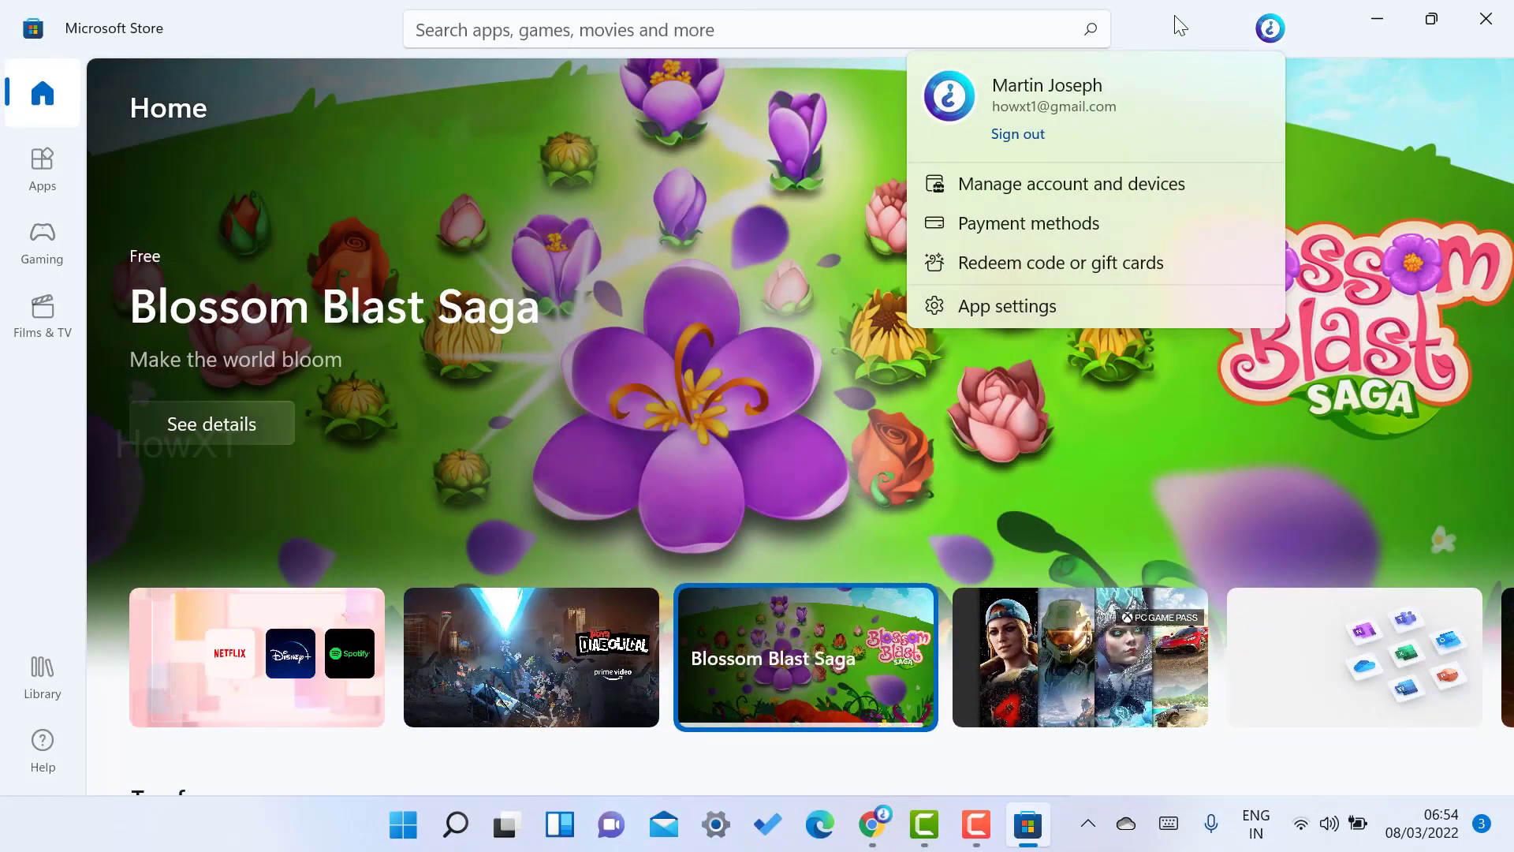
pyautogui.click(1175, 15)
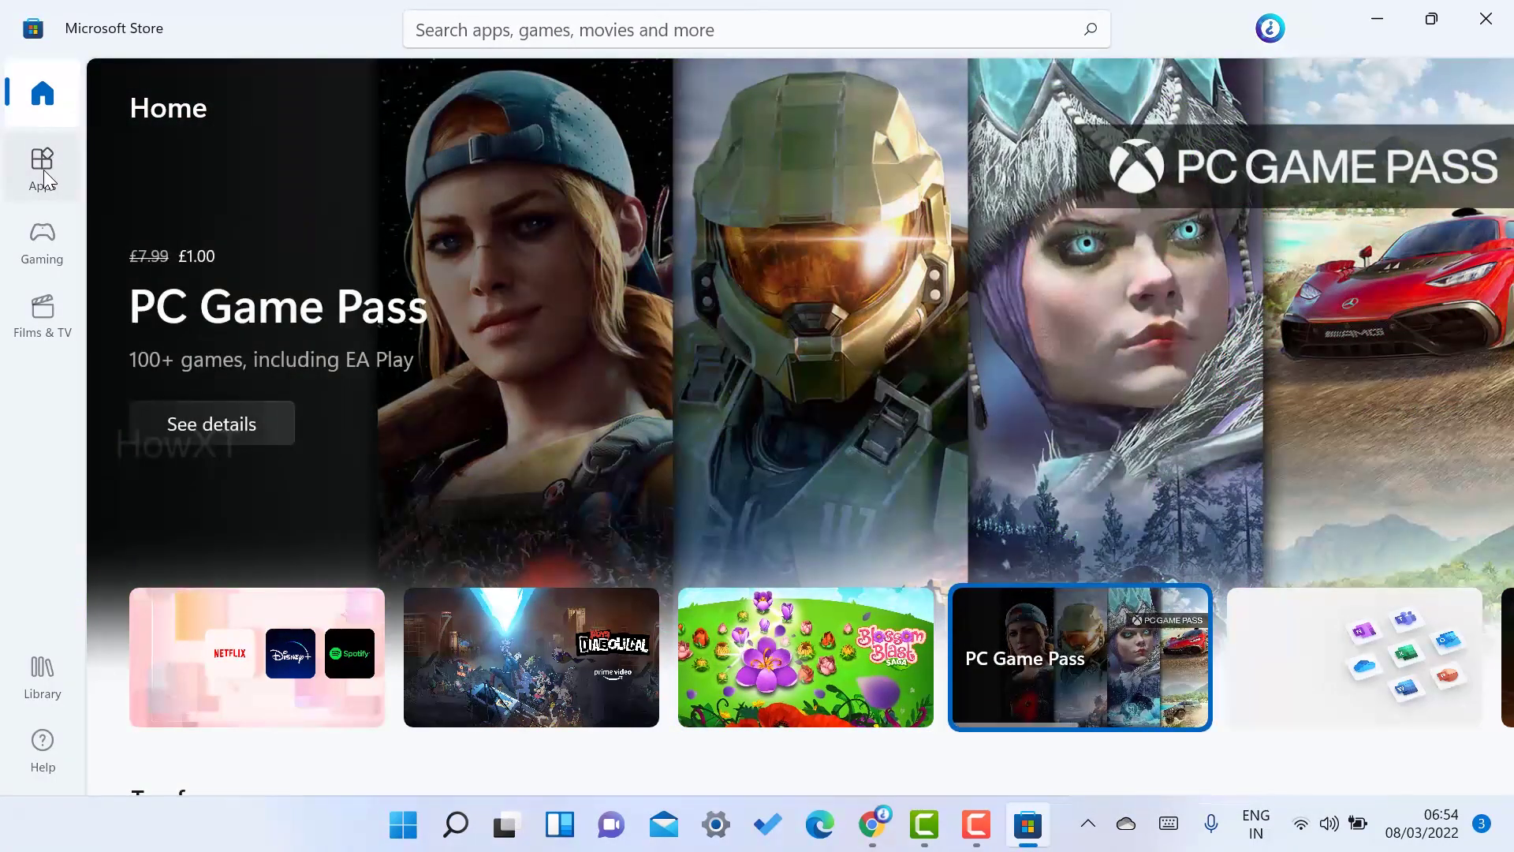
# Switch to the Apps section and scroll down to the Top free apps list
pyautogui.click(45, 175)
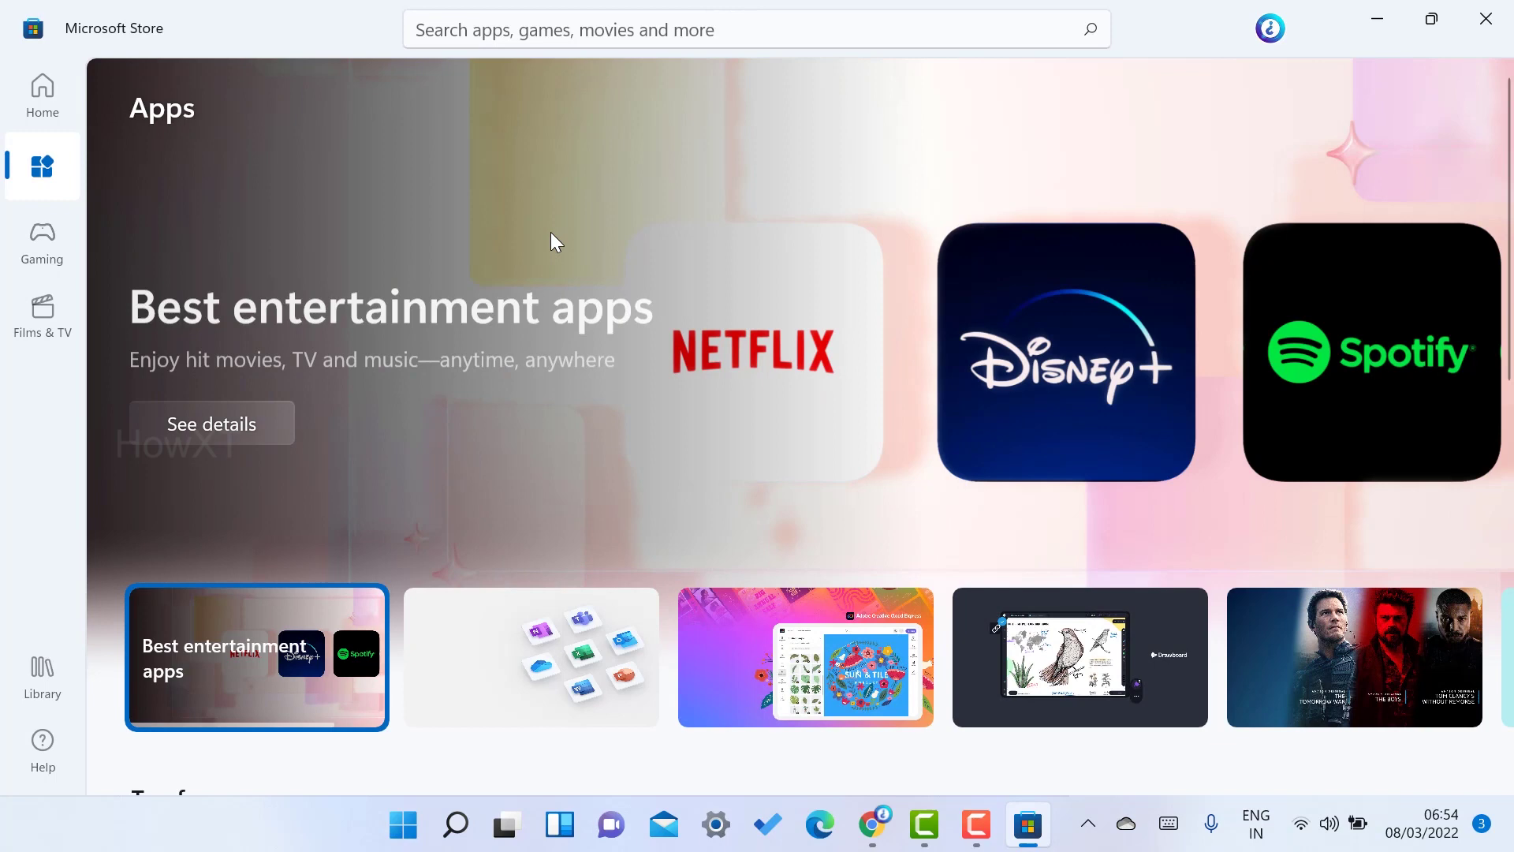
pyautogui.scroll(-3, 550, 232)
pyautogui.scroll(-5, 552, 234)
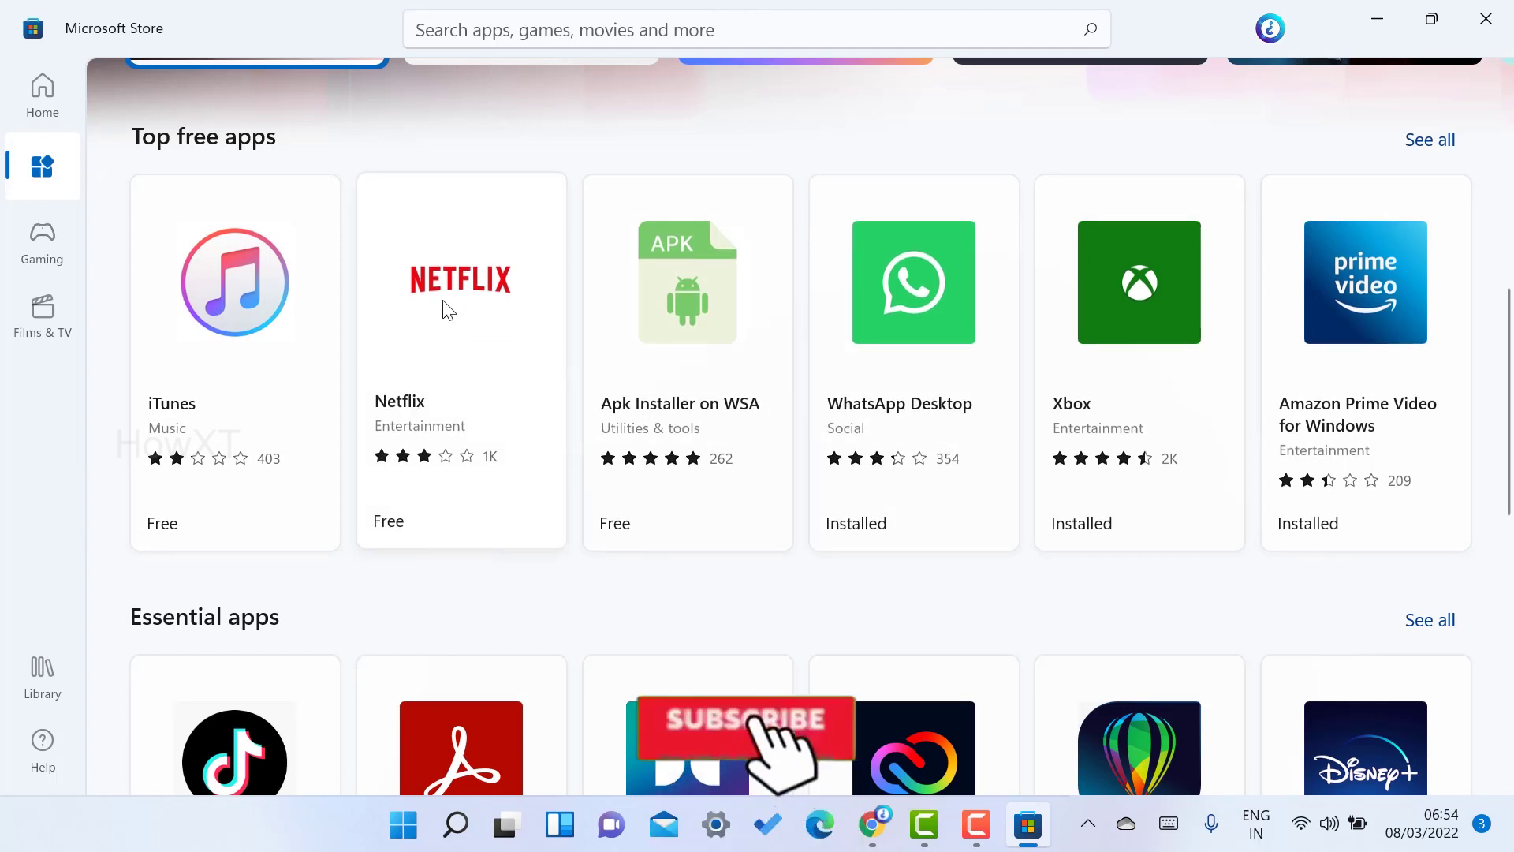
# Search the store for 'n' and open the Netflix app's product page
pyautogui.click(514, 30)
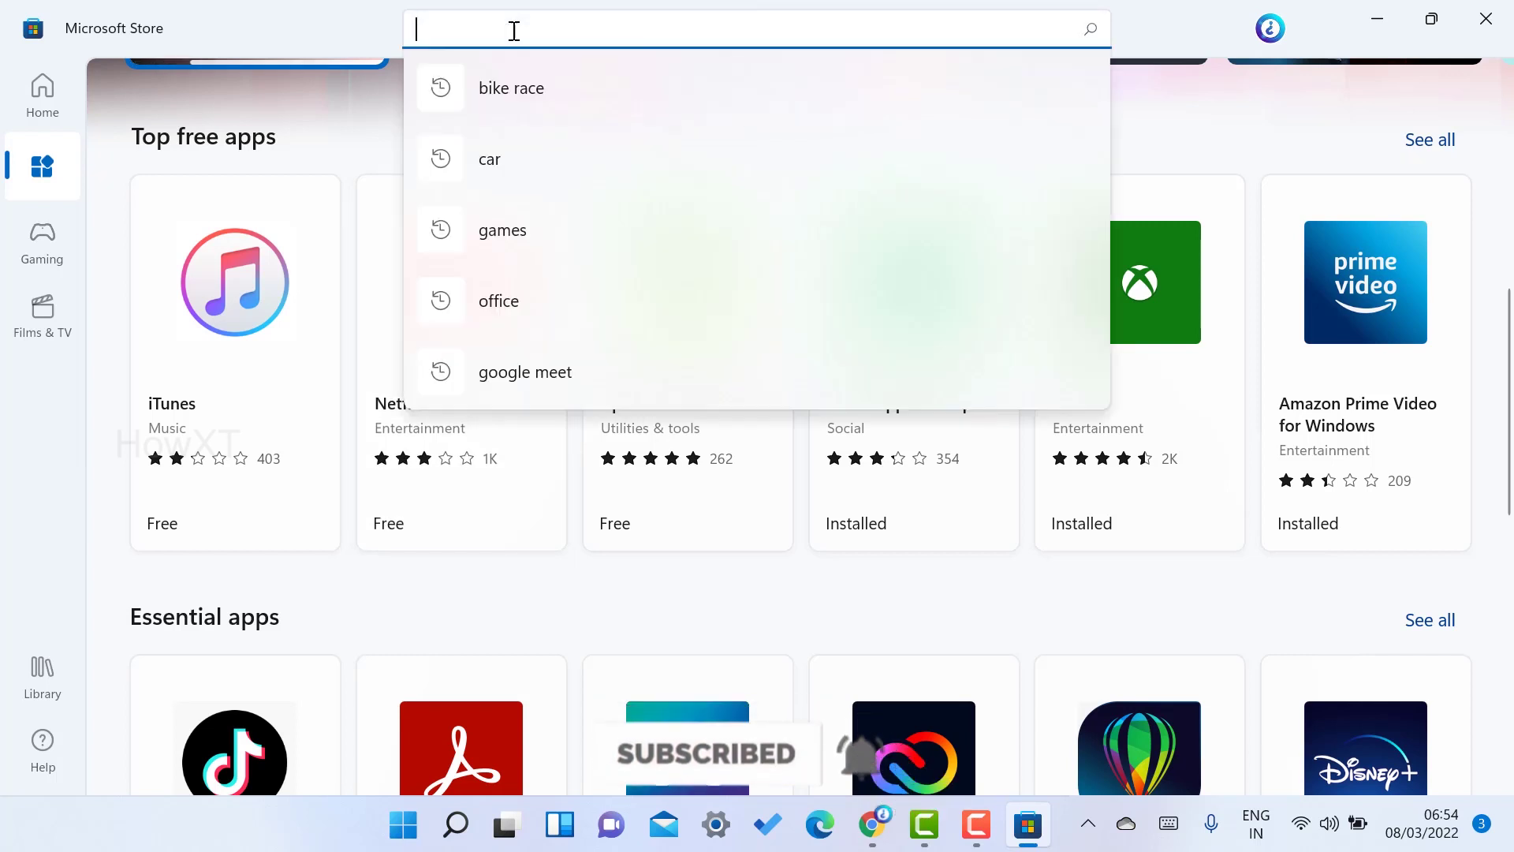
pyautogui.write('net')
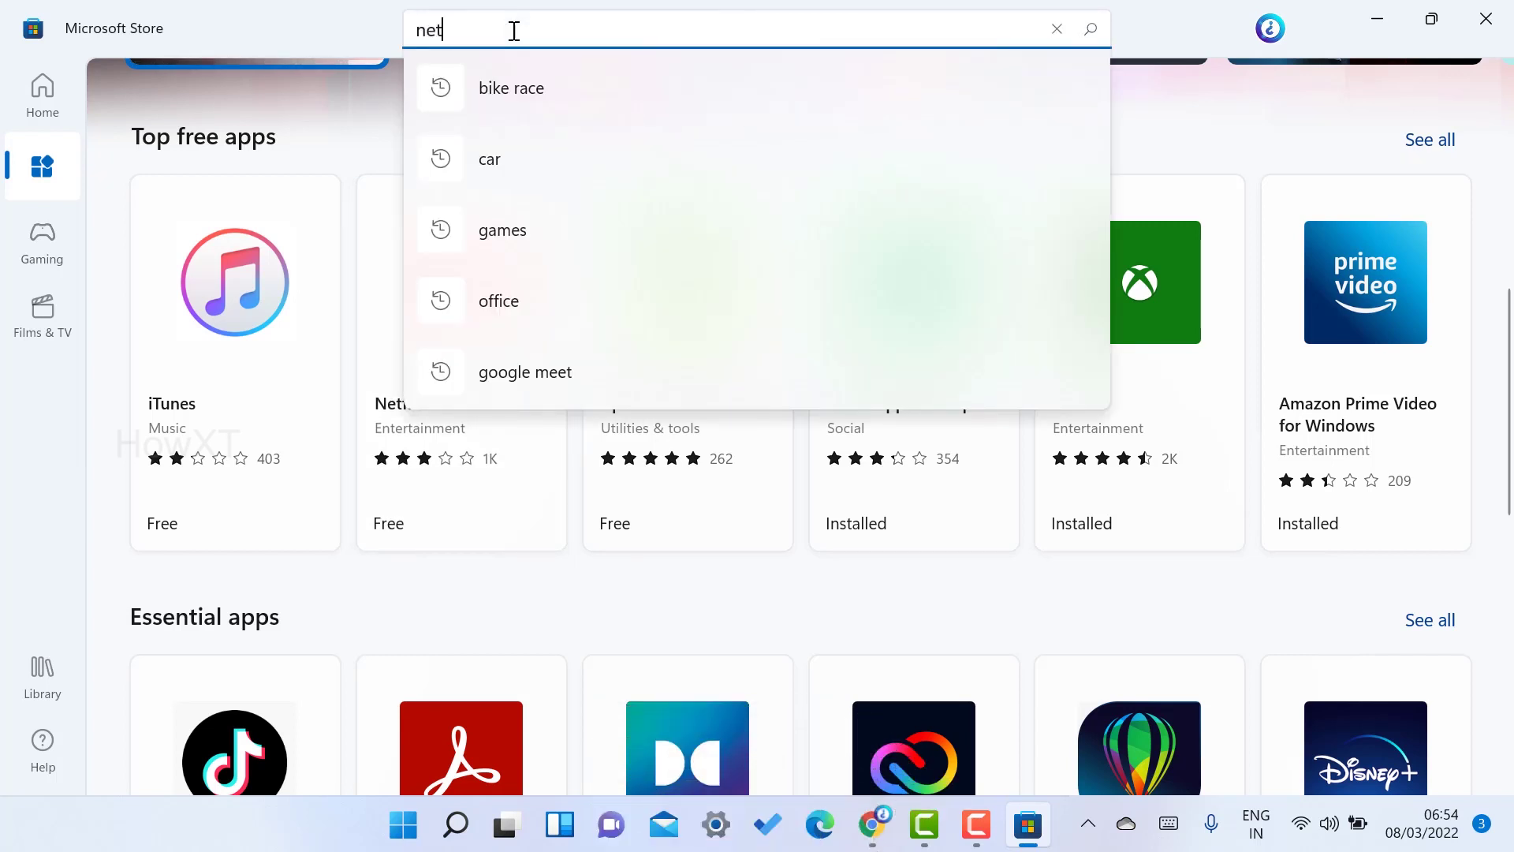
pyautogui.click(466, 309)
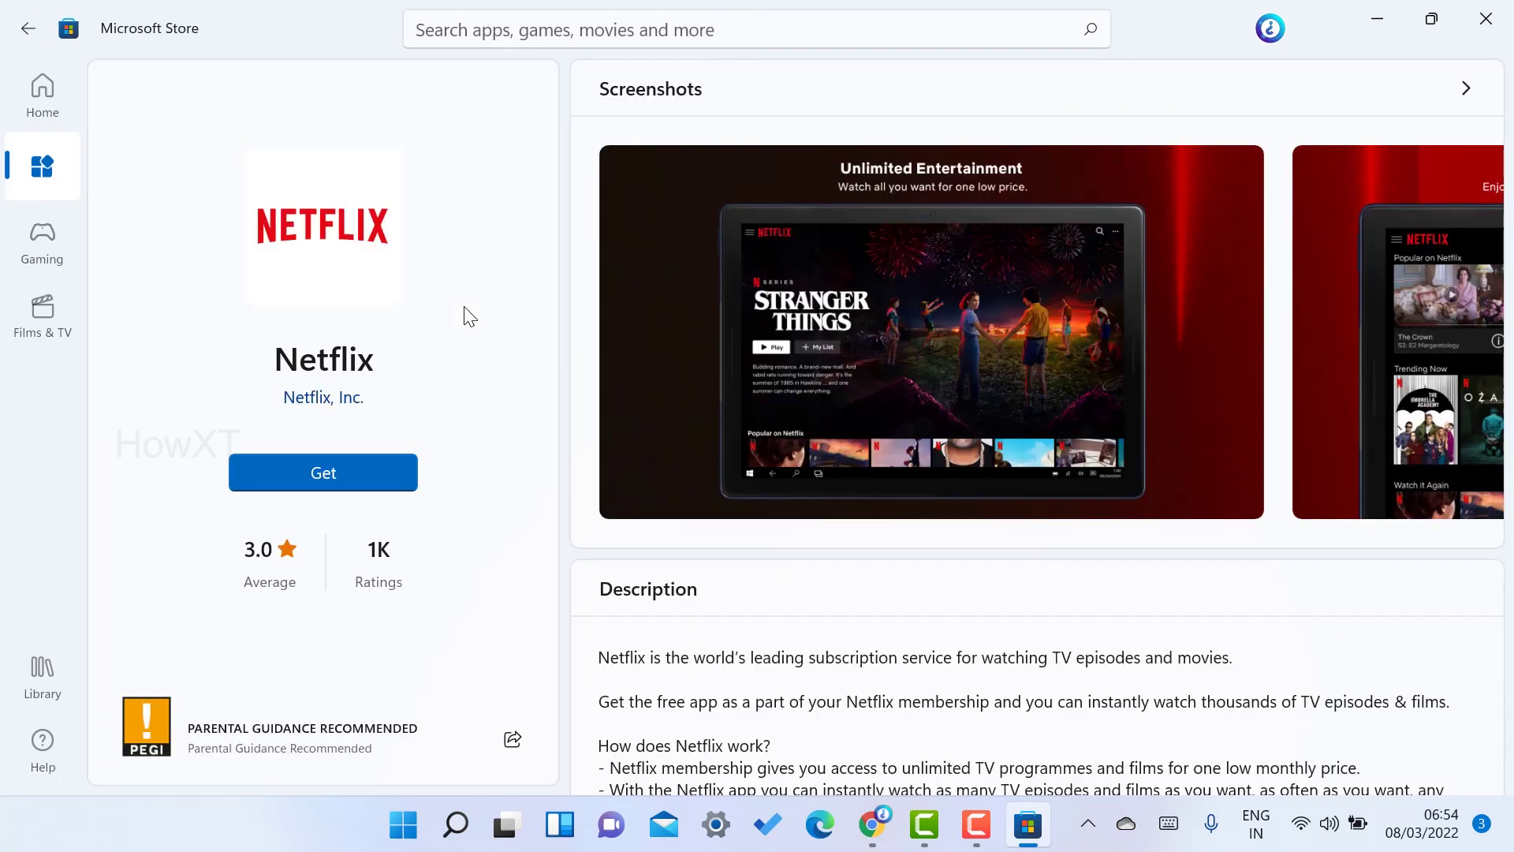
# Install Netflix with Get and page through its screenshots in the full-size viewer
pyautogui.click(321, 470)
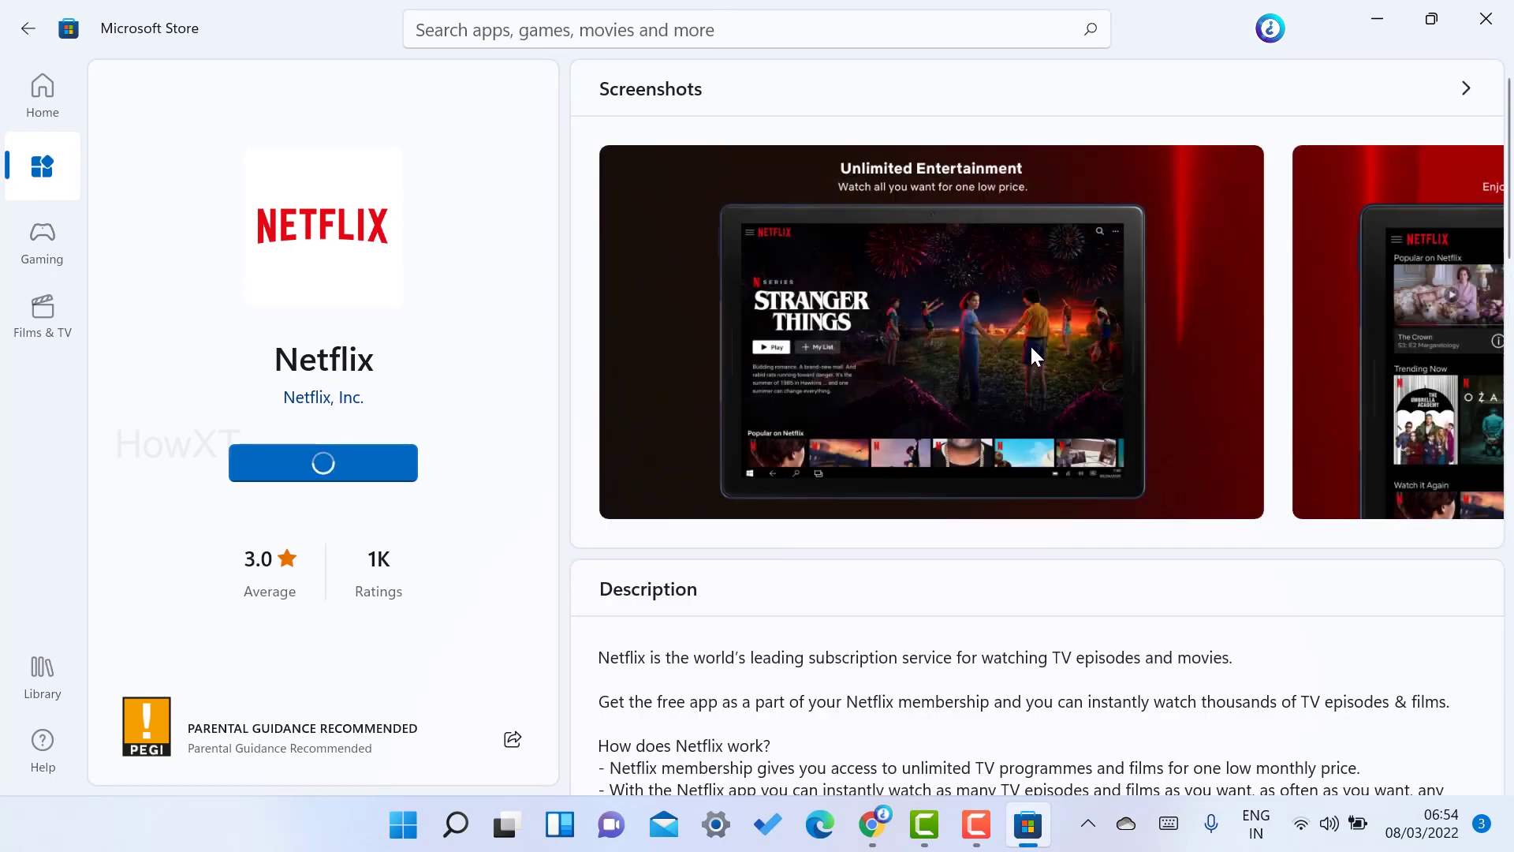
pyautogui.click(1000, 344)
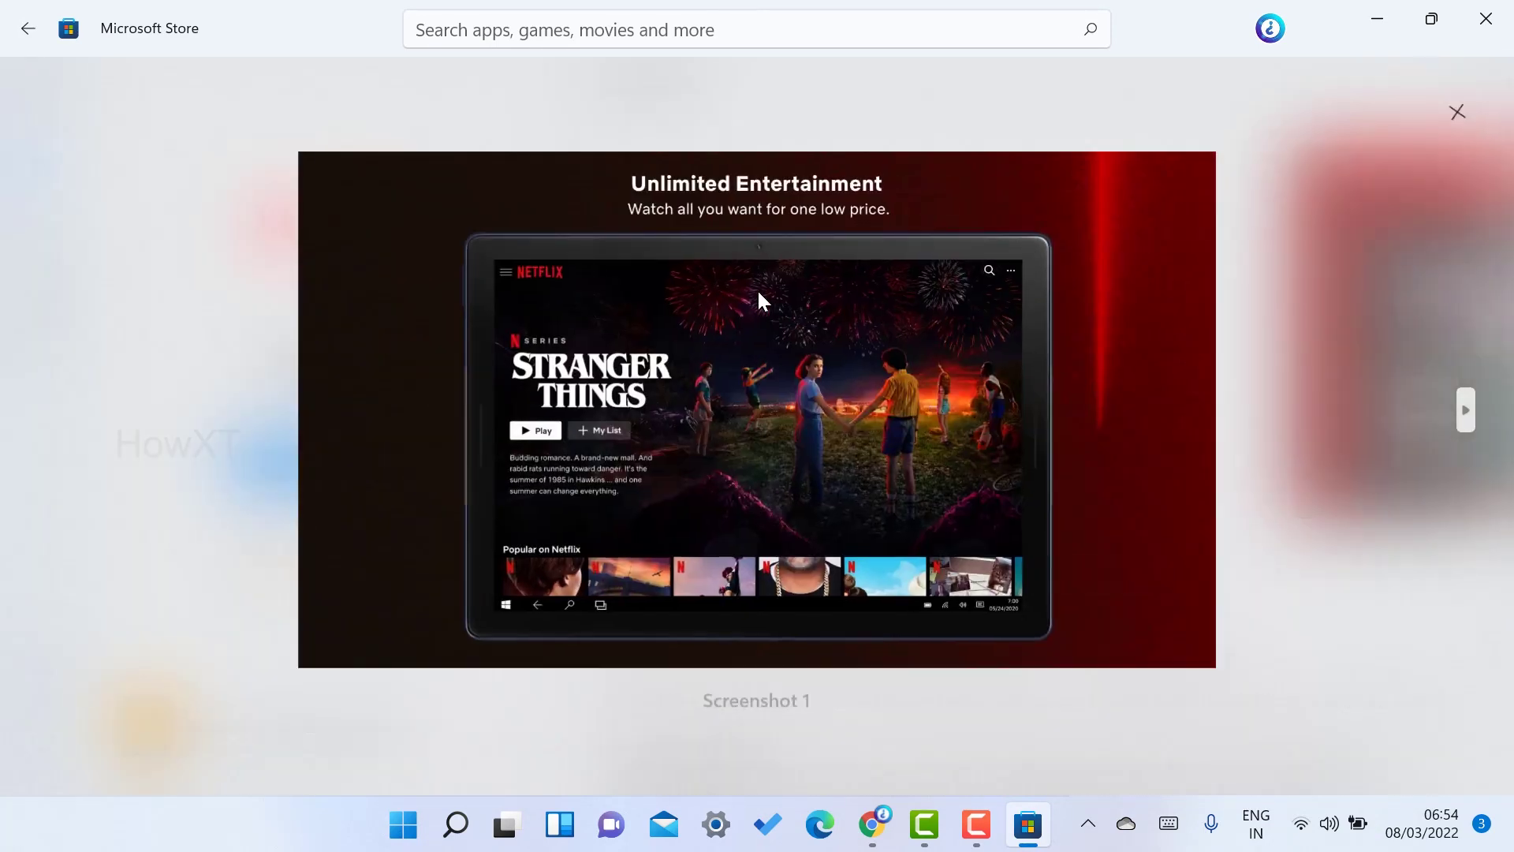
pyautogui.click(1463, 410)
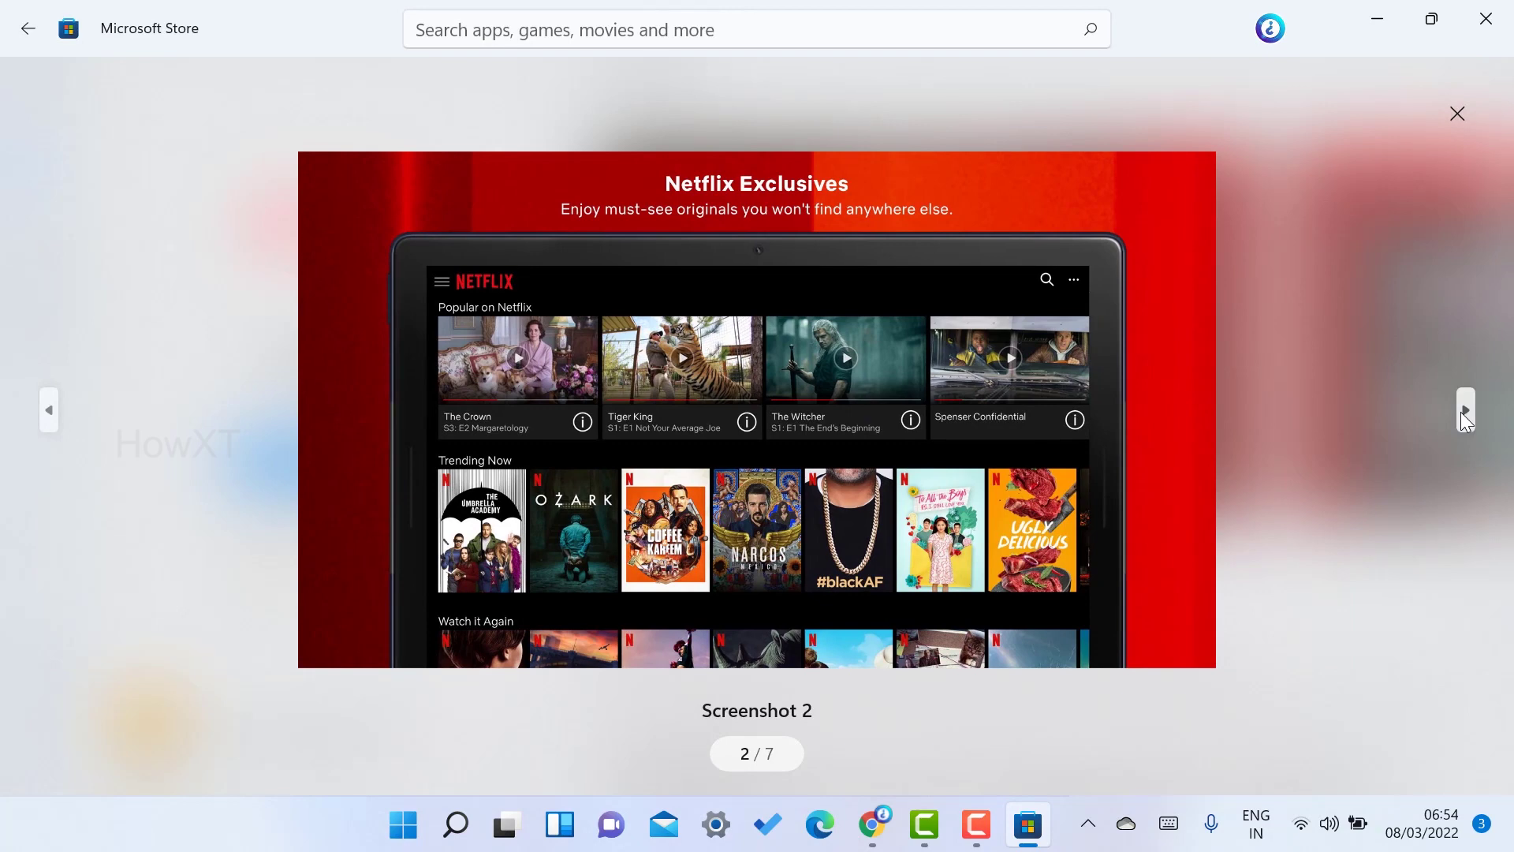
pyautogui.click(1461, 412)
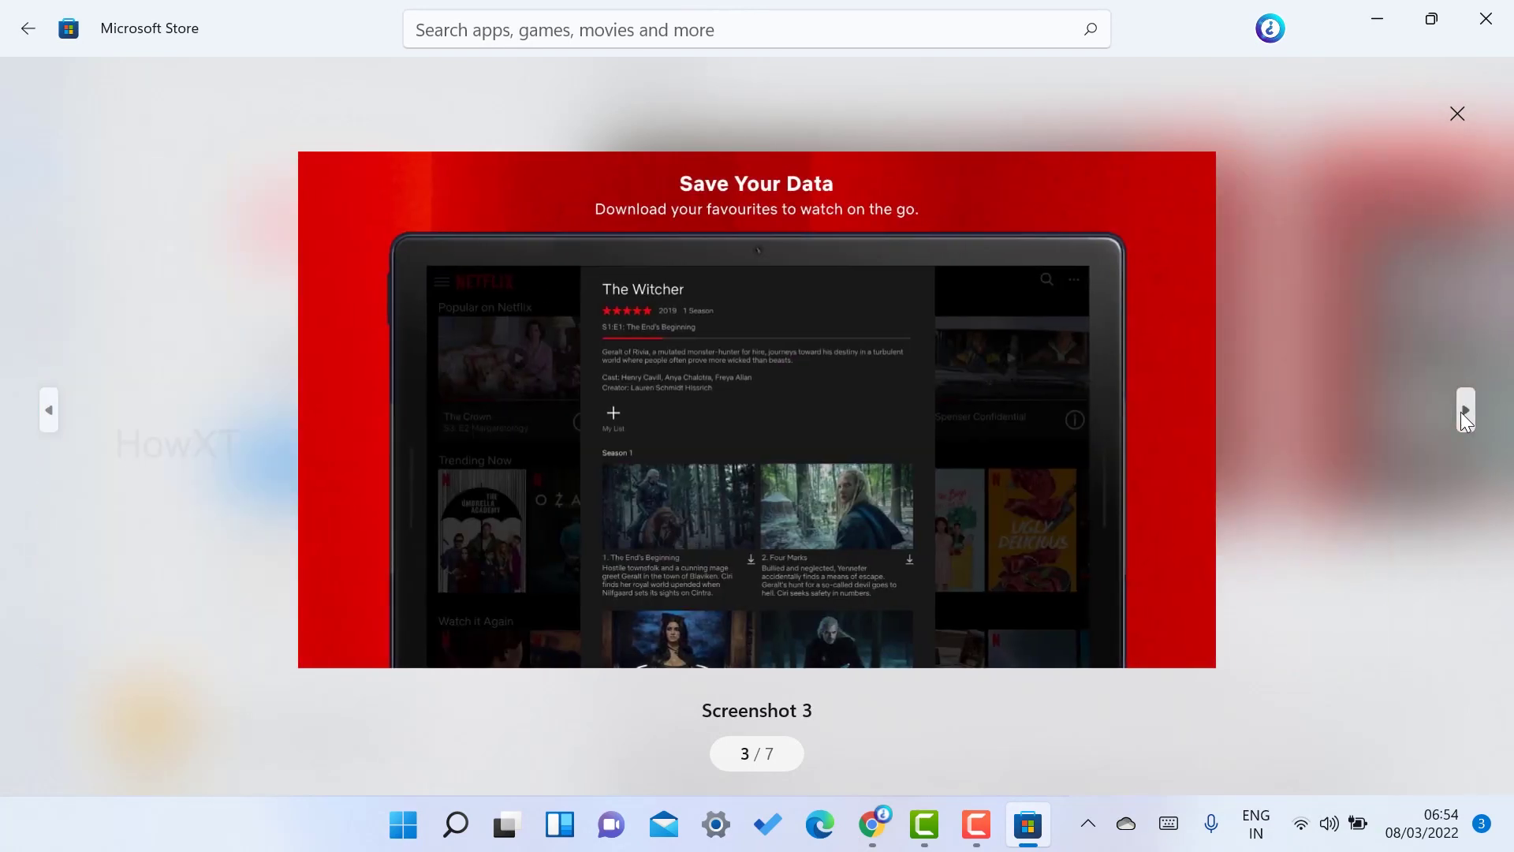
pyautogui.click(1461, 412)
pyautogui.click(1460, 411)
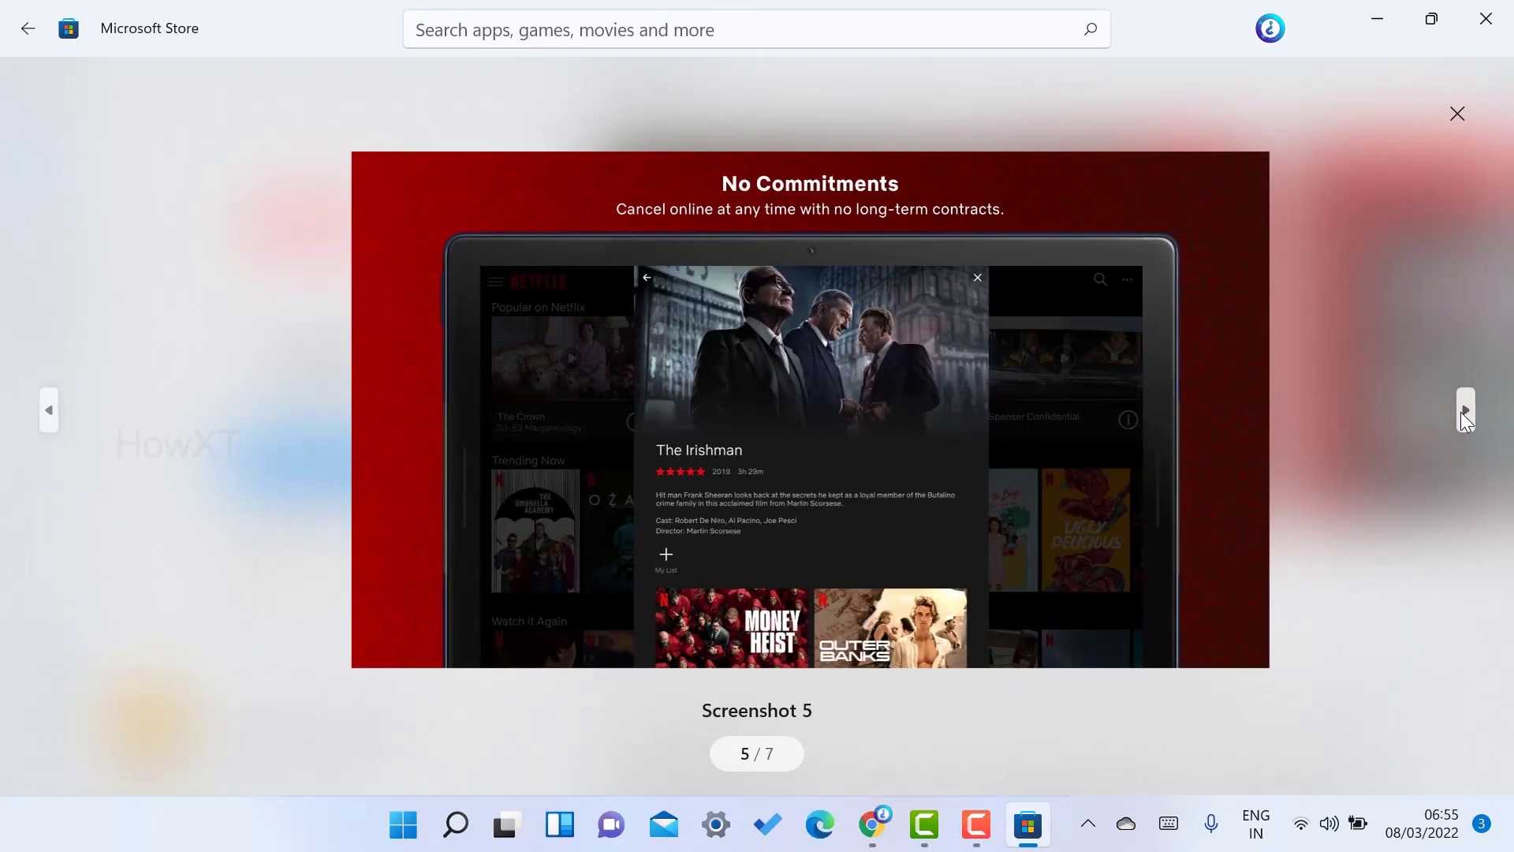
pyautogui.click(1460, 411)
pyautogui.click(1457, 114)
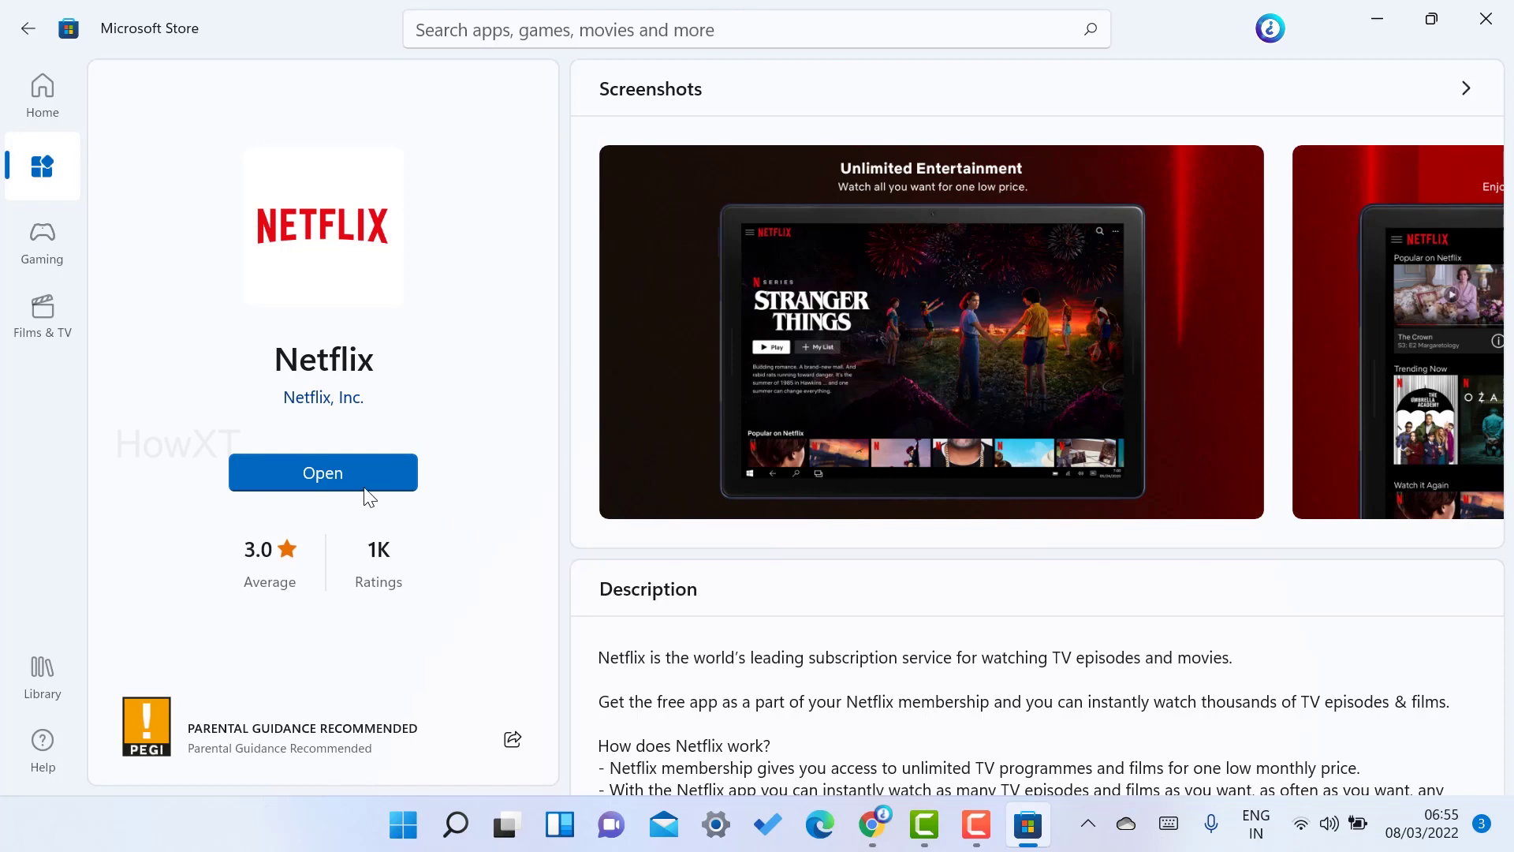
# Launch the installed Netflix app and snap Store to the right half, Netflix left
pyautogui.click(297, 471)
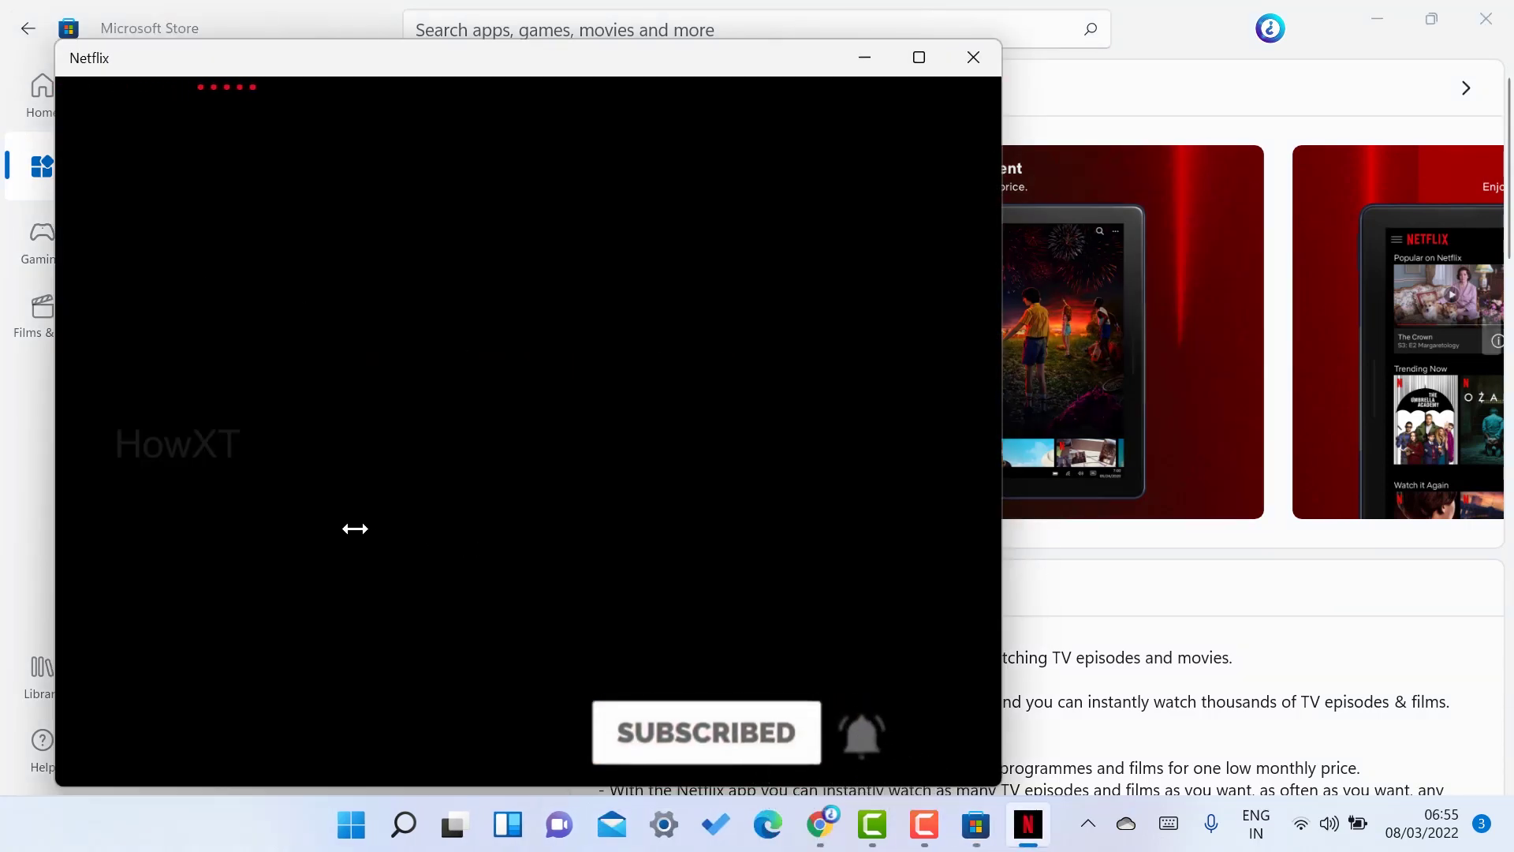
pyautogui.moveTo(921, 59)
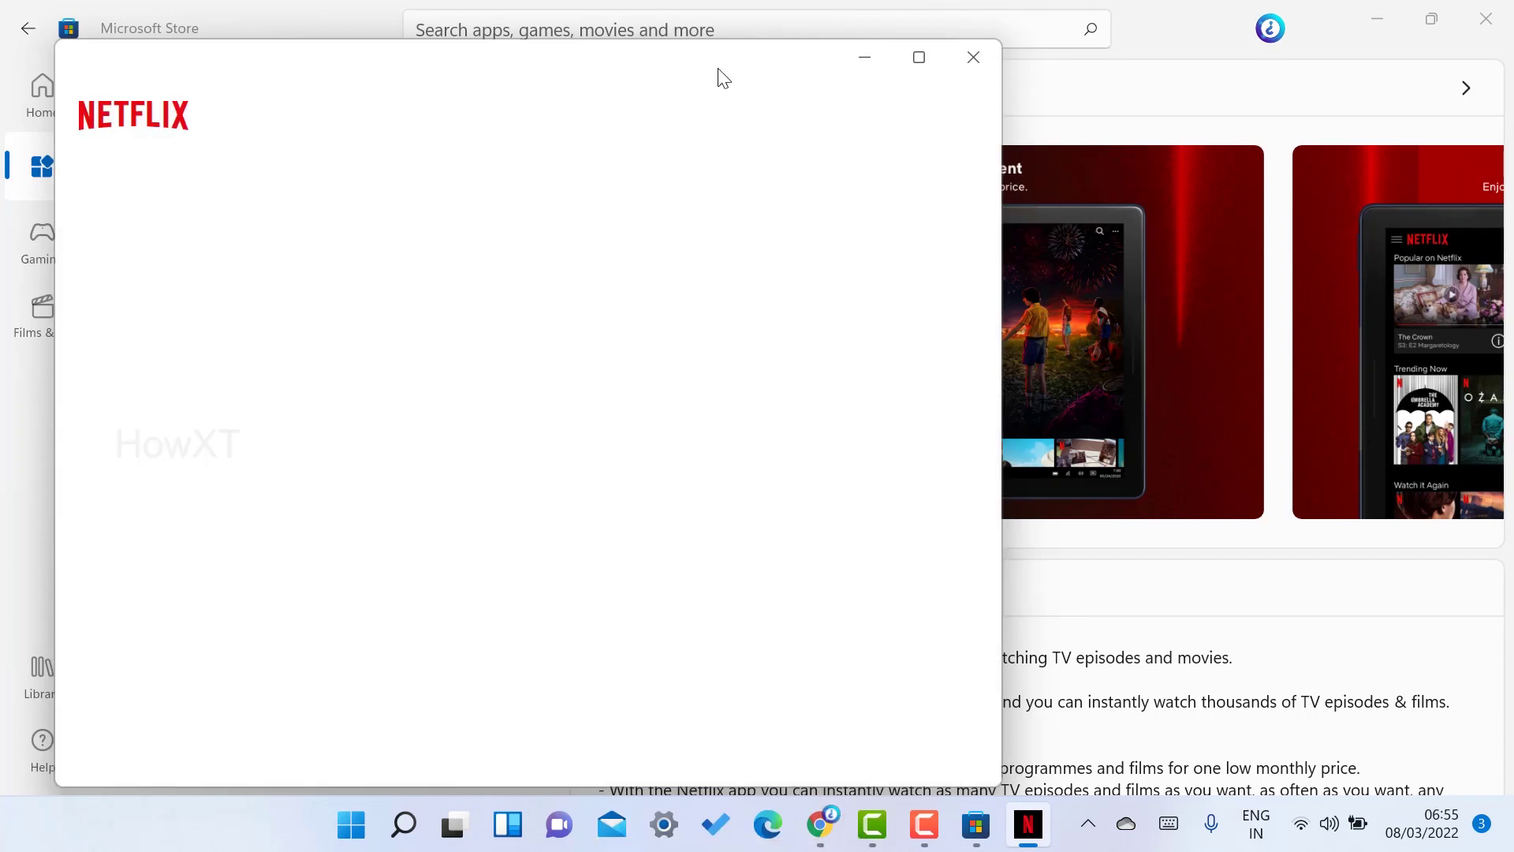
pyautogui.click(1429, 24)
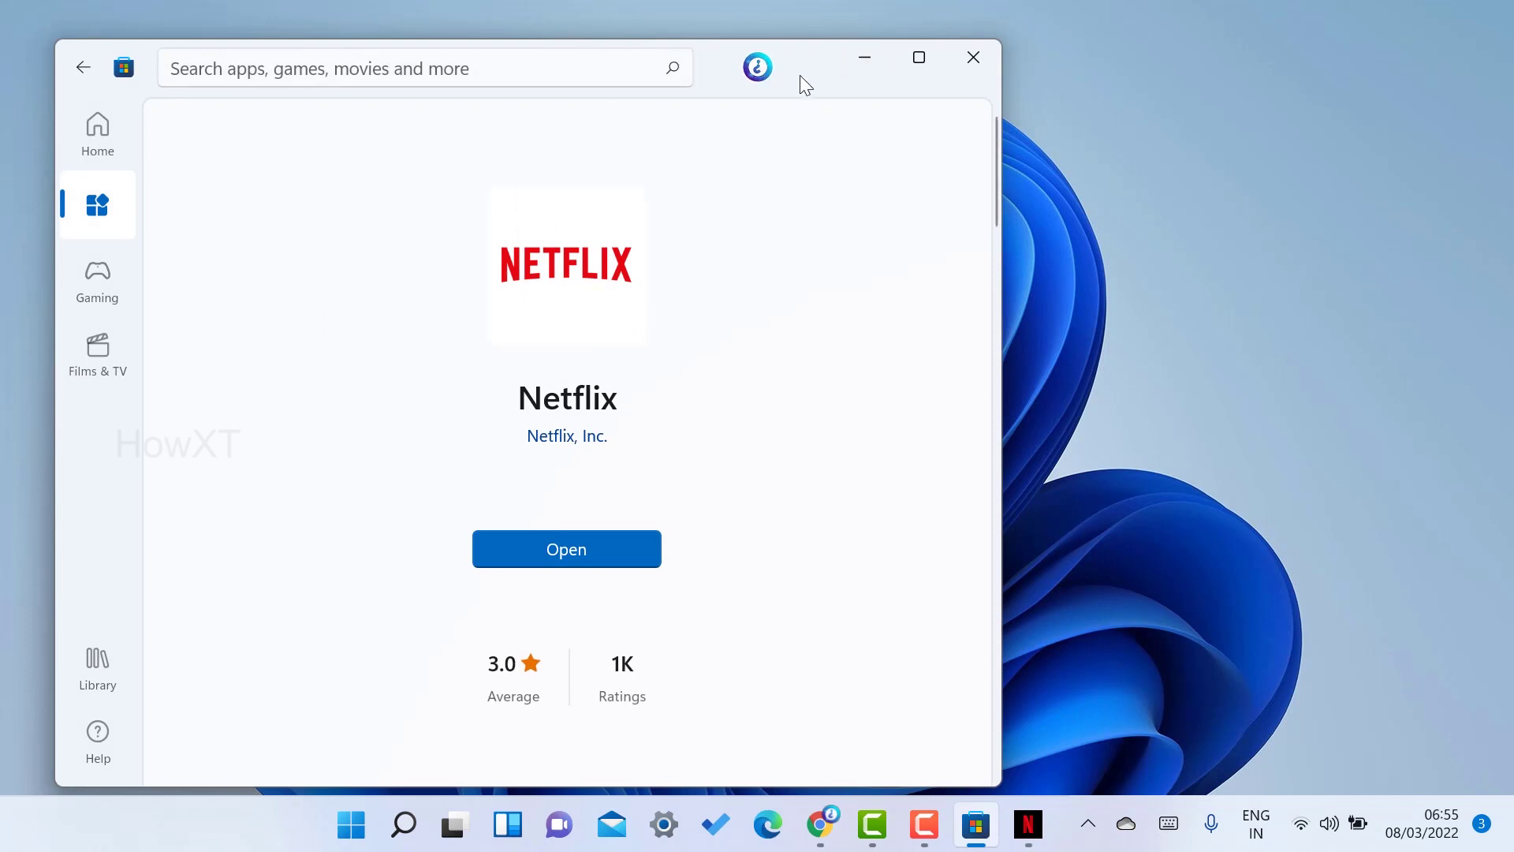
pyautogui.moveTo(931, 63)
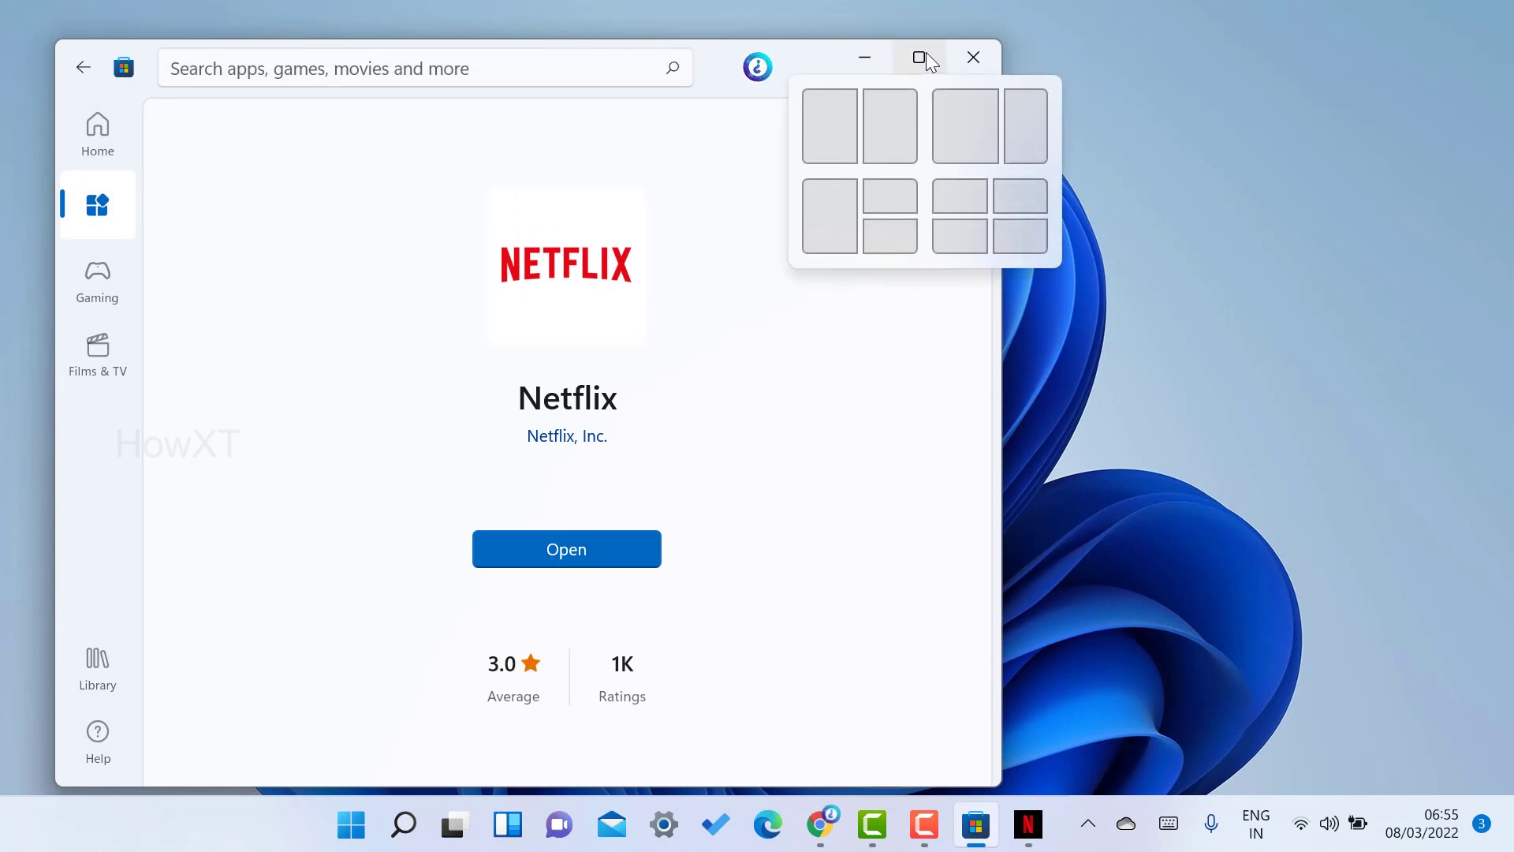
pyautogui.click(879, 118)
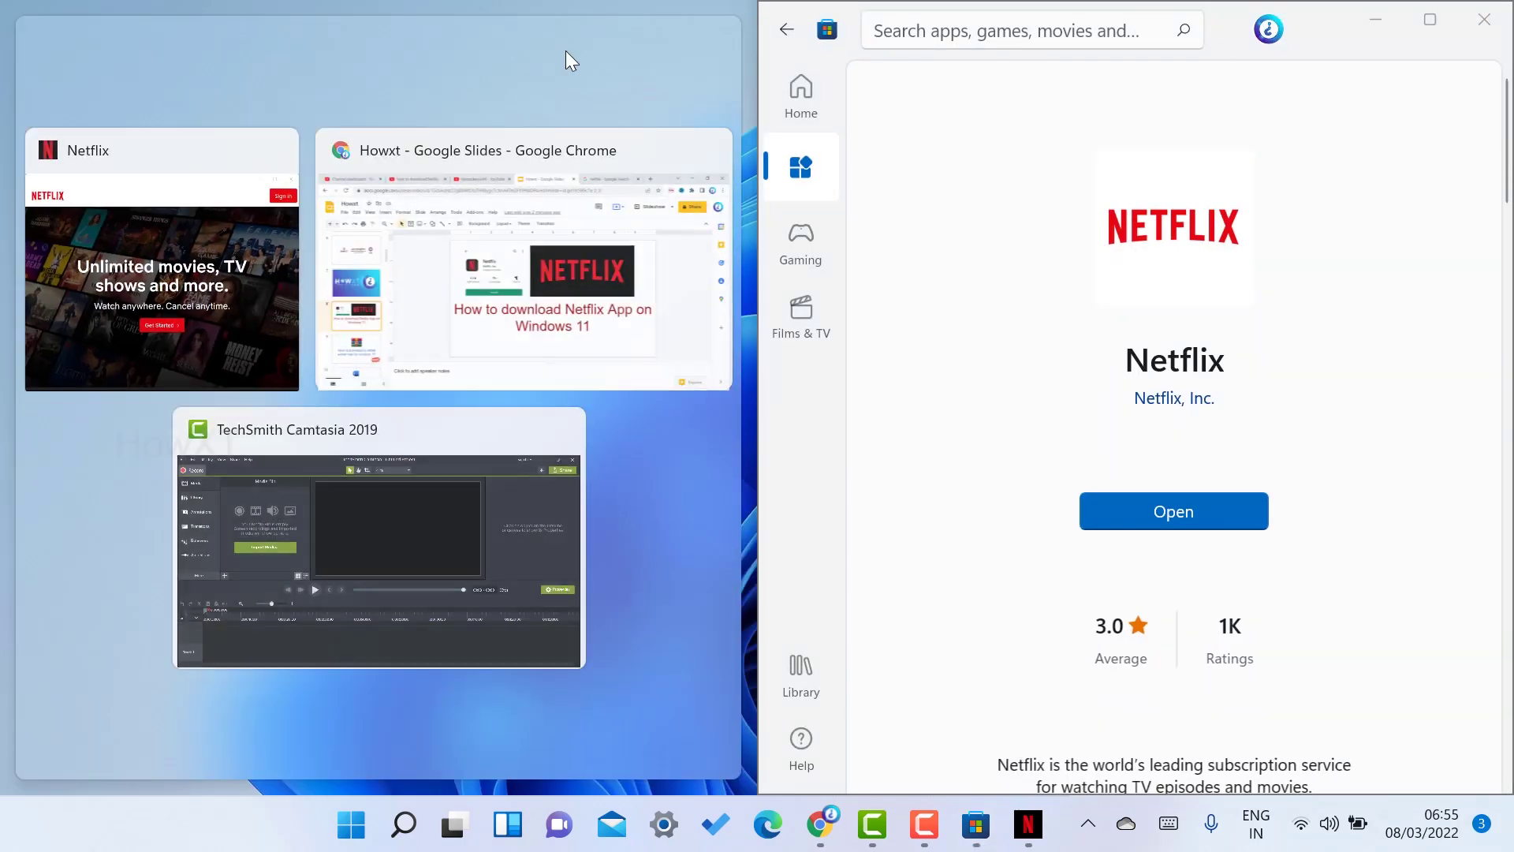
pyautogui.click(196, 151)
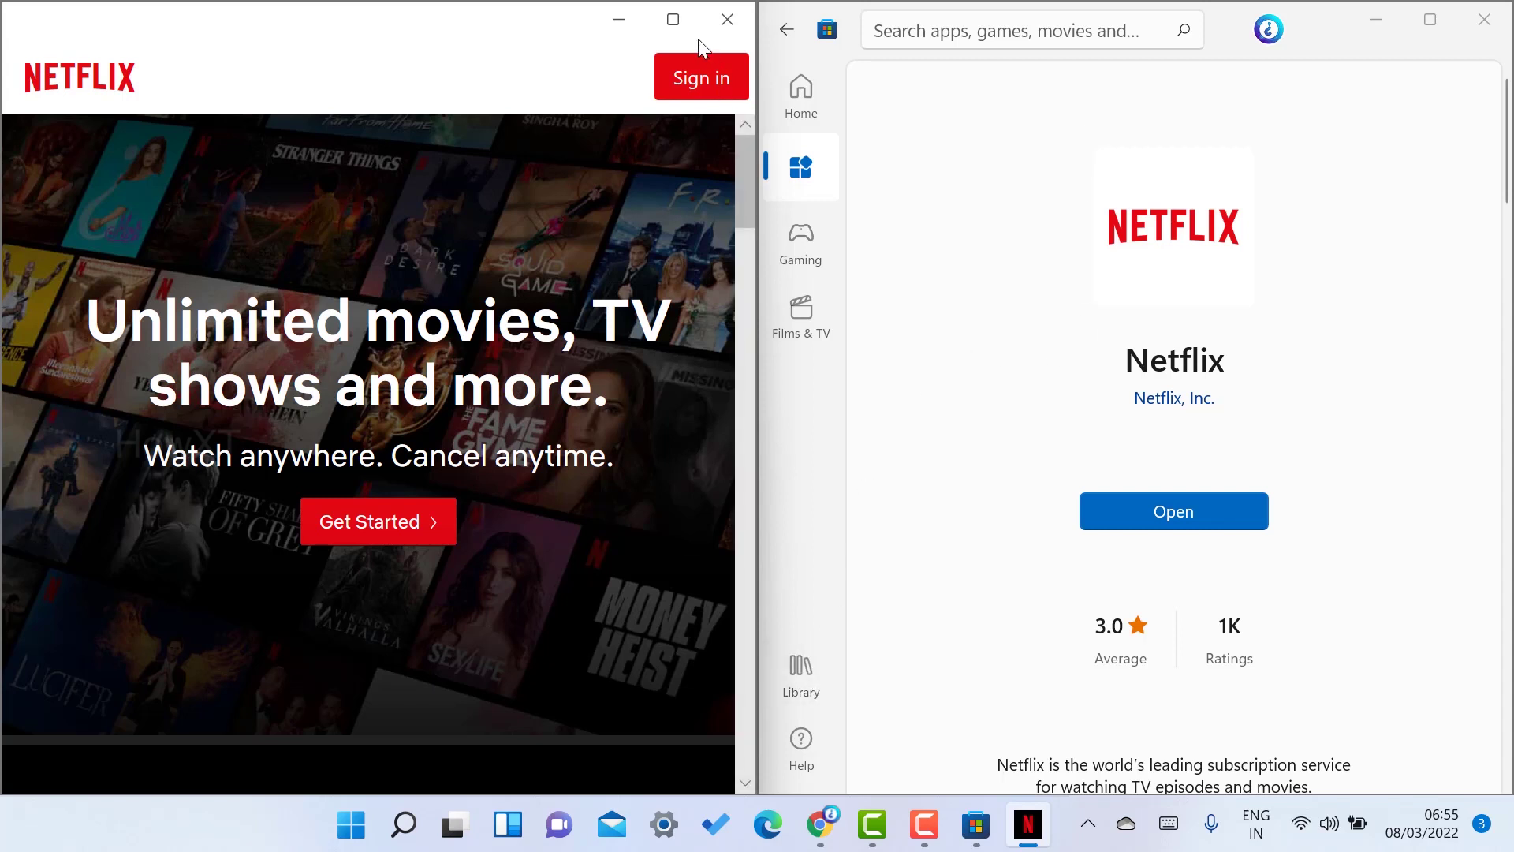
# Snap Netflix bottom-right and Chrome top-left, then open a new blank Chrome tab
pyautogui.moveTo(679, 22)
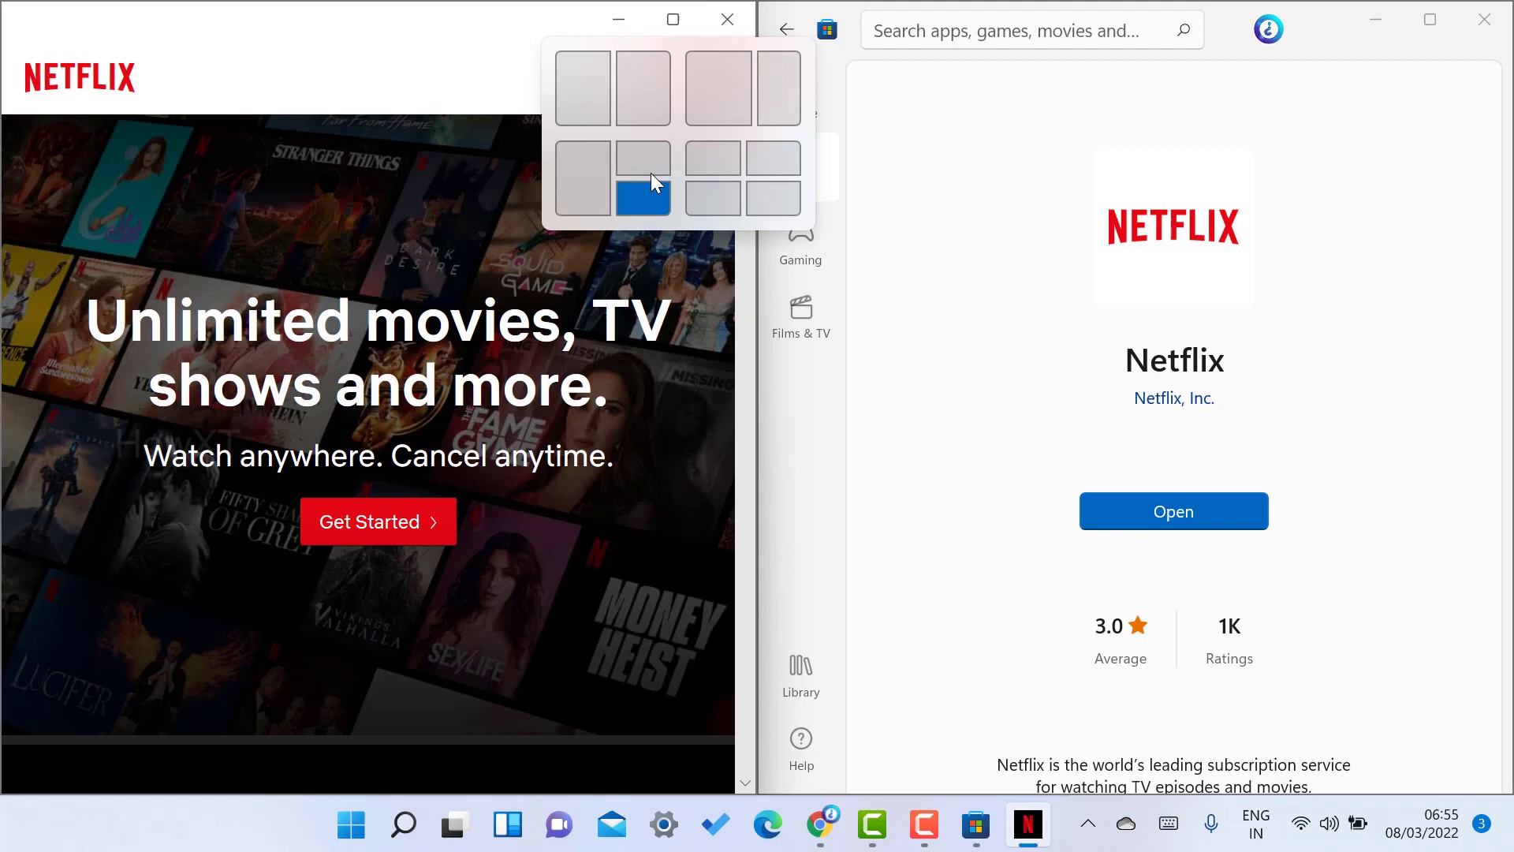
pyautogui.click(639, 205)
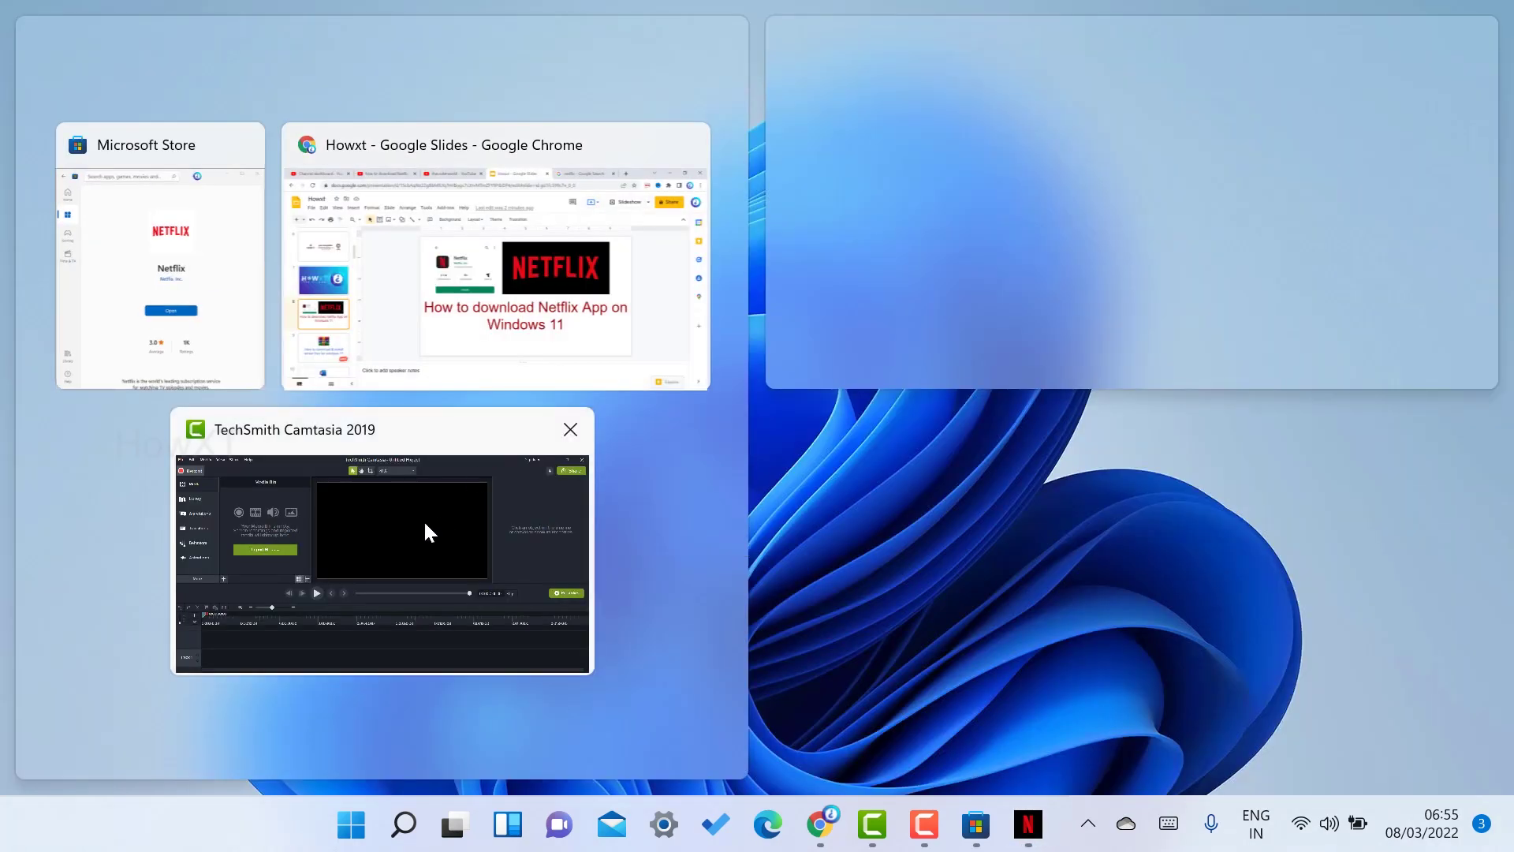
pyautogui.click(461, 146)
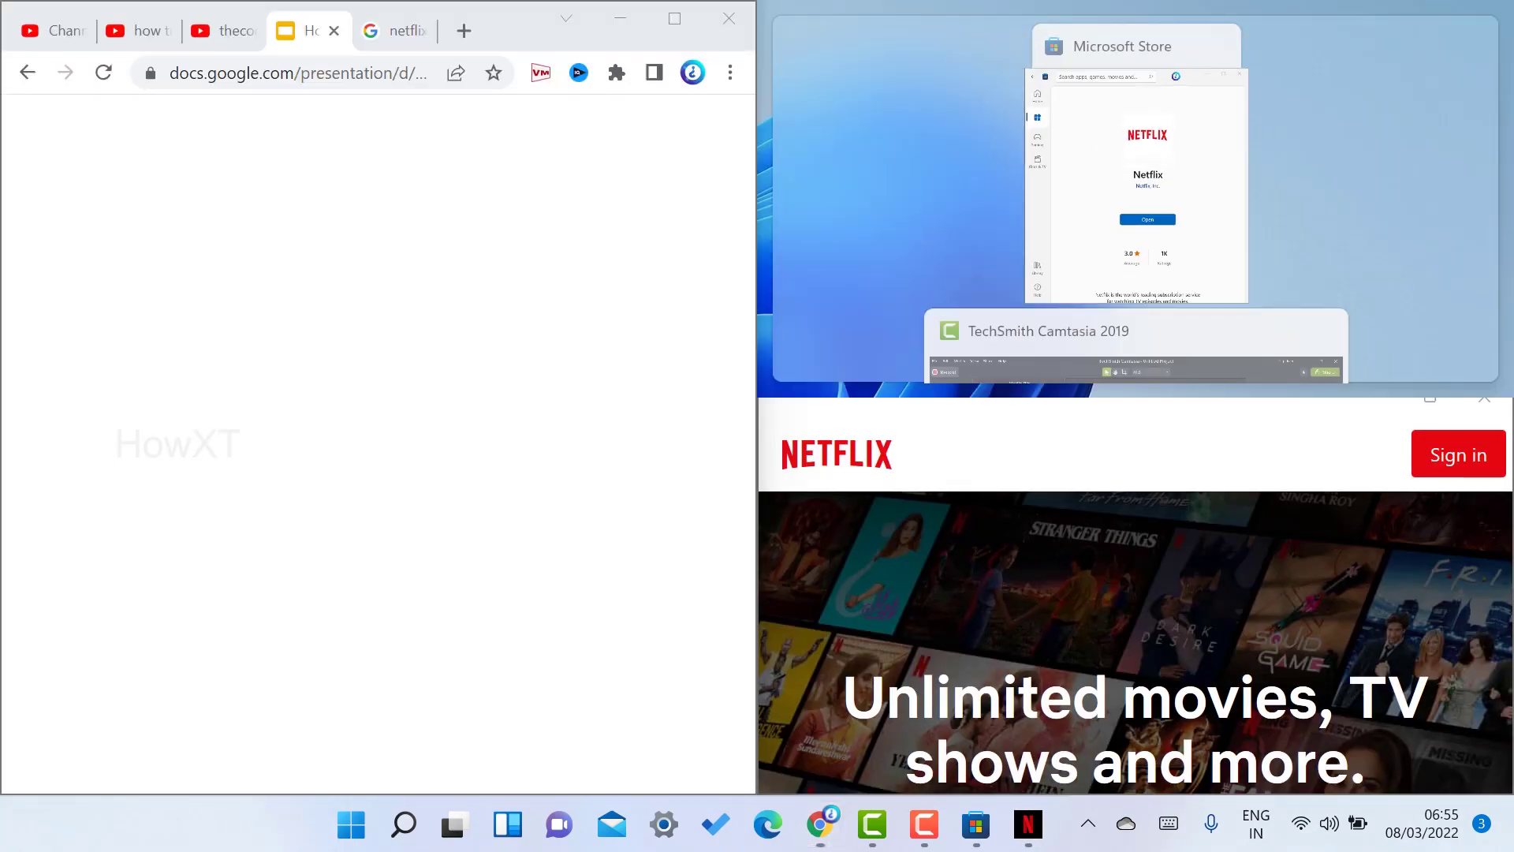
pyautogui.click(395, 30)
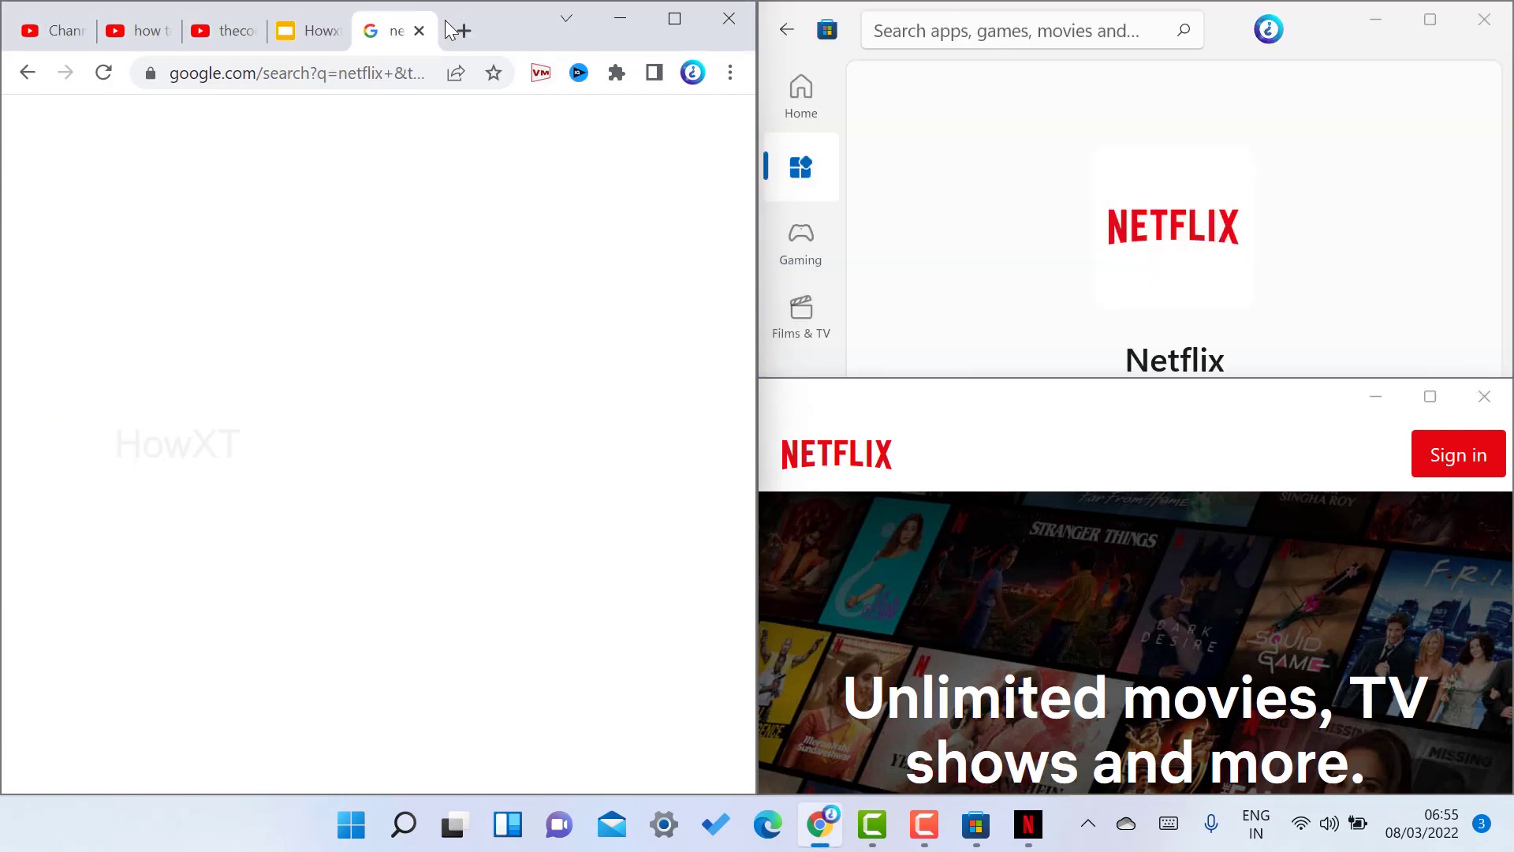
pyautogui.click(464, 30)
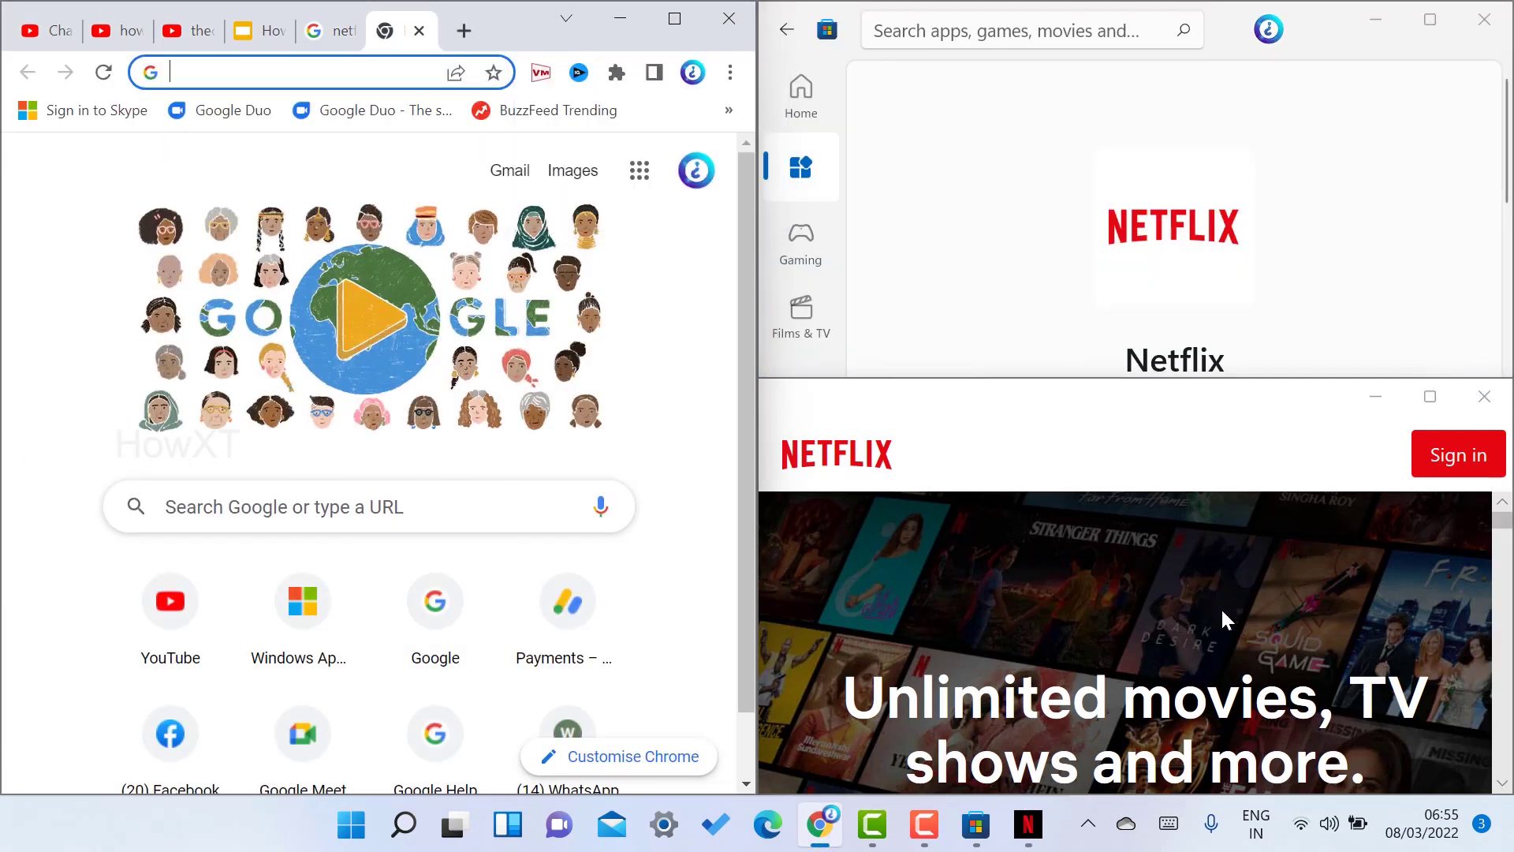
# Maximize Netflix, open its sign-in page with the Email field focused, then close it
pyautogui.click(1430, 397)
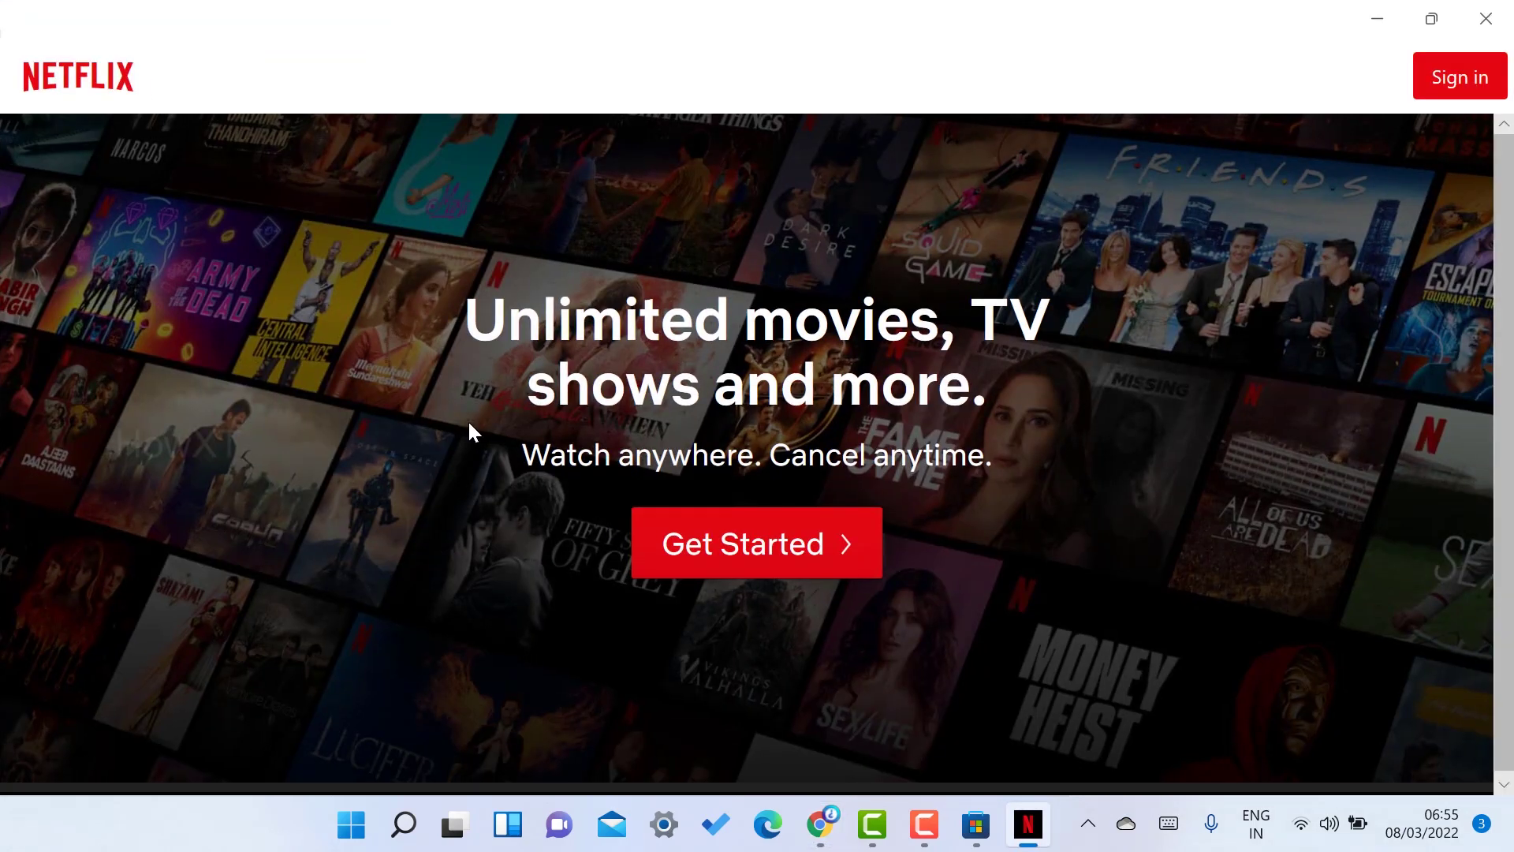
pyautogui.click(1443, 74)
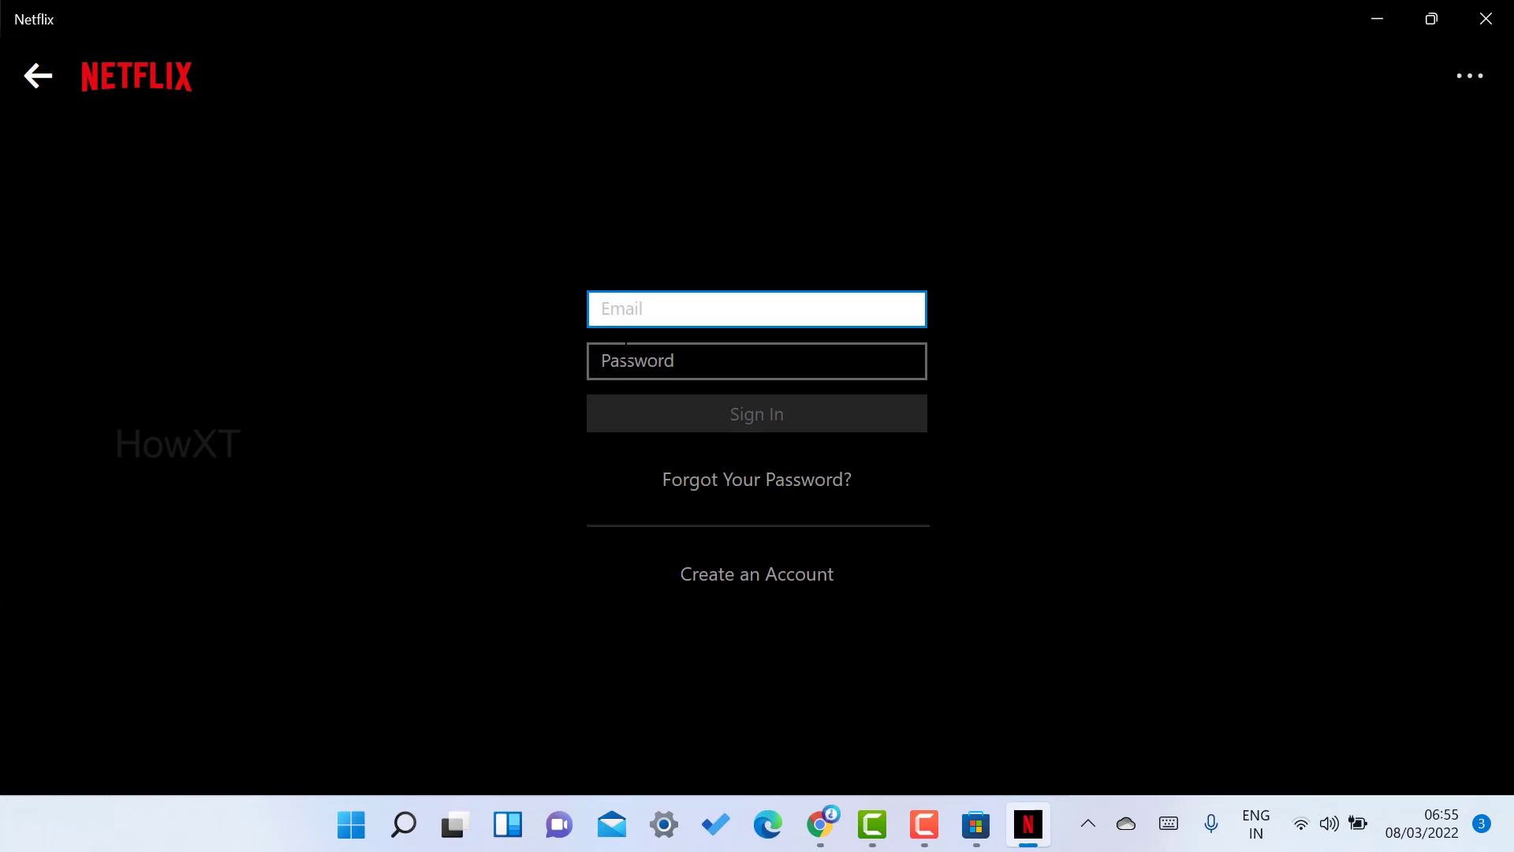
pyautogui.click(673, 316)
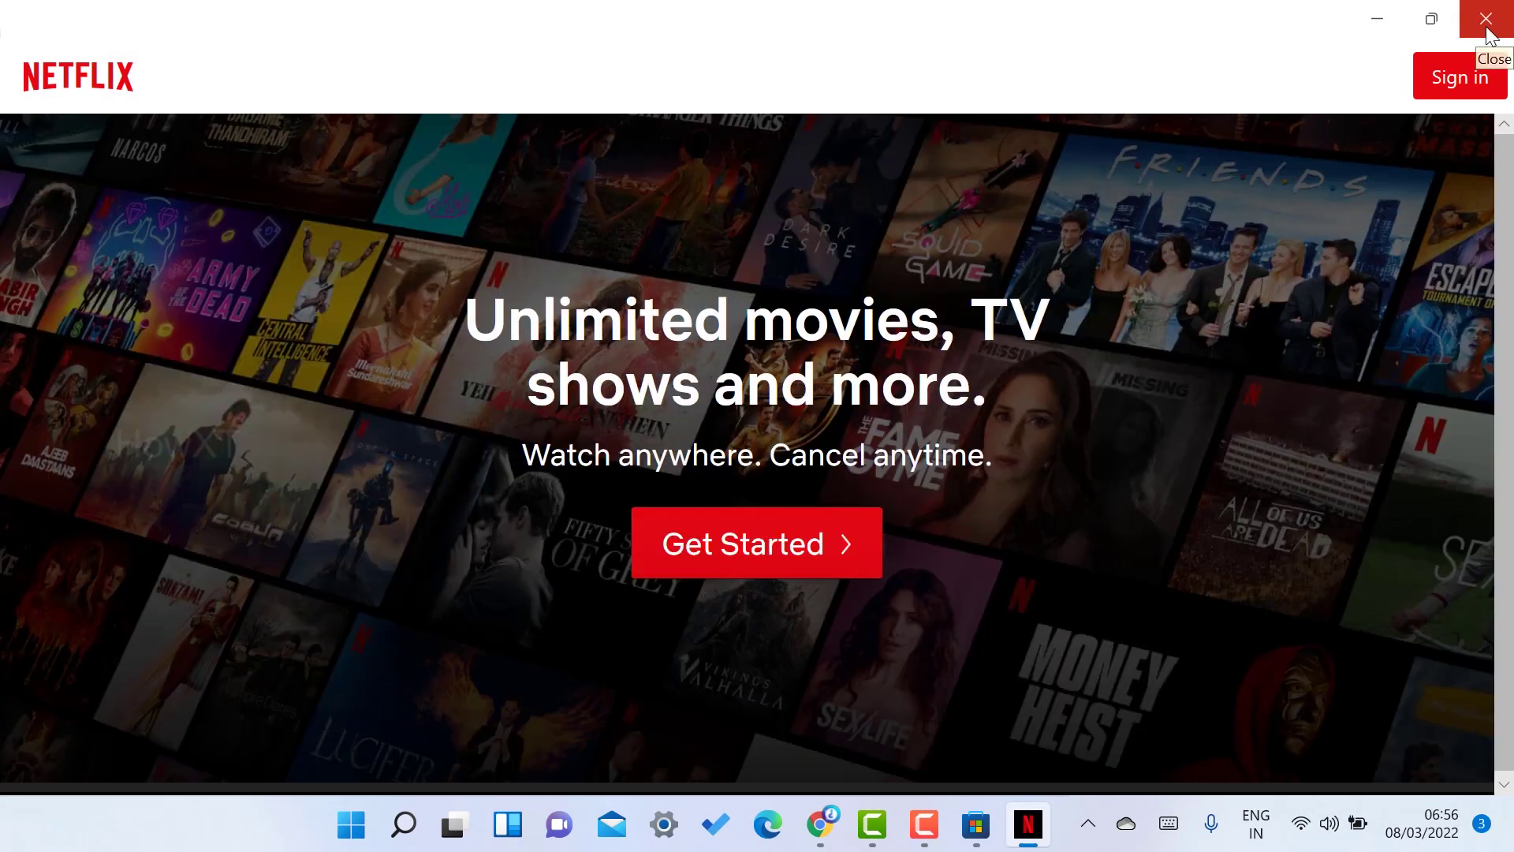
pyautogui.click(1486, 20)
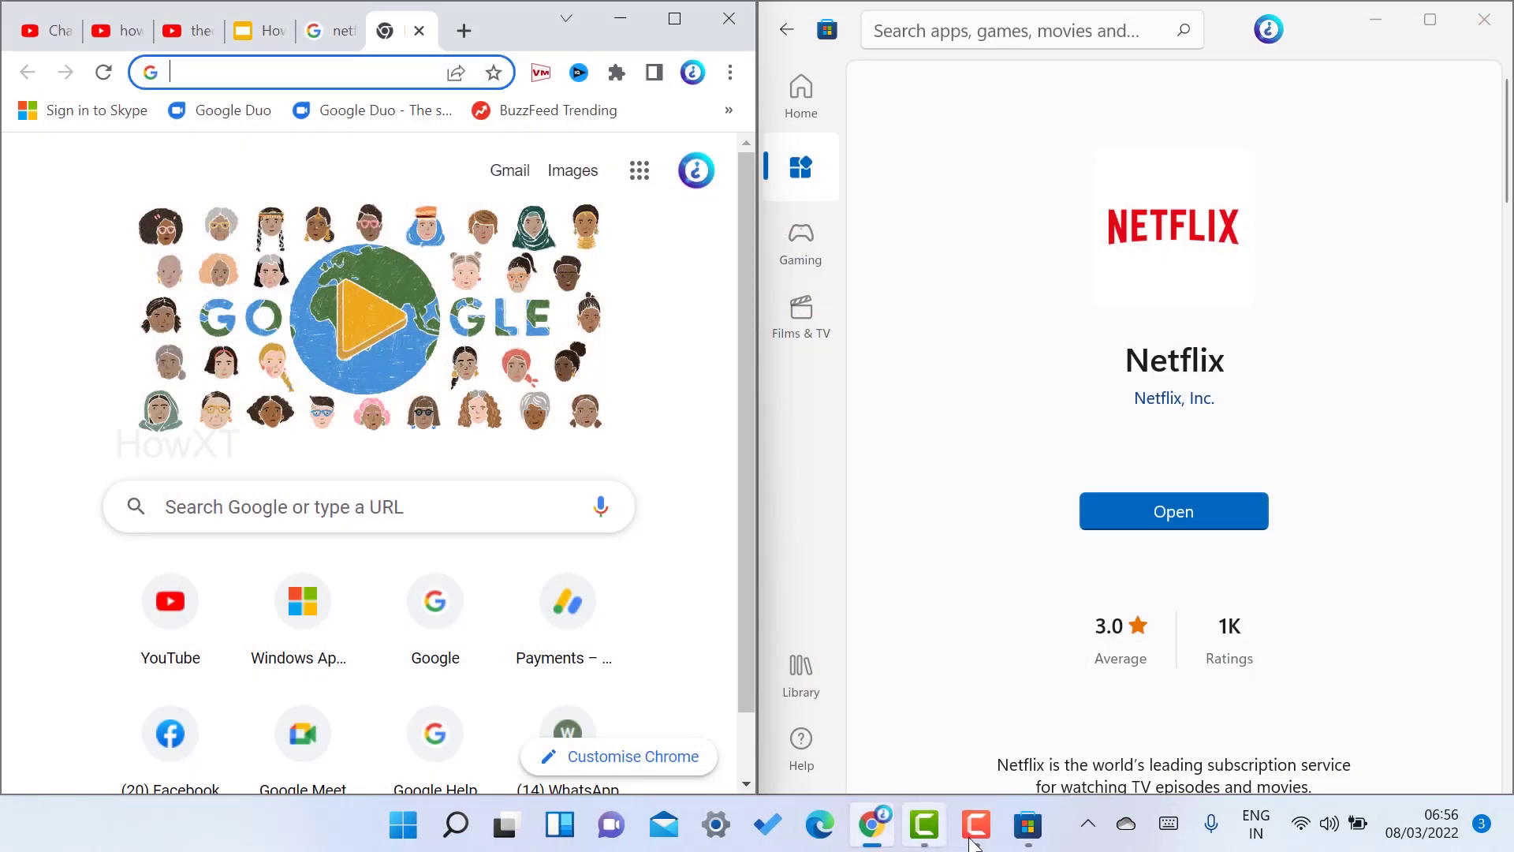
# Maximize Chrome, load Microsoft's Store apps site from 'mic', and search it for 'netf'
pyautogui.click(1031, 828)
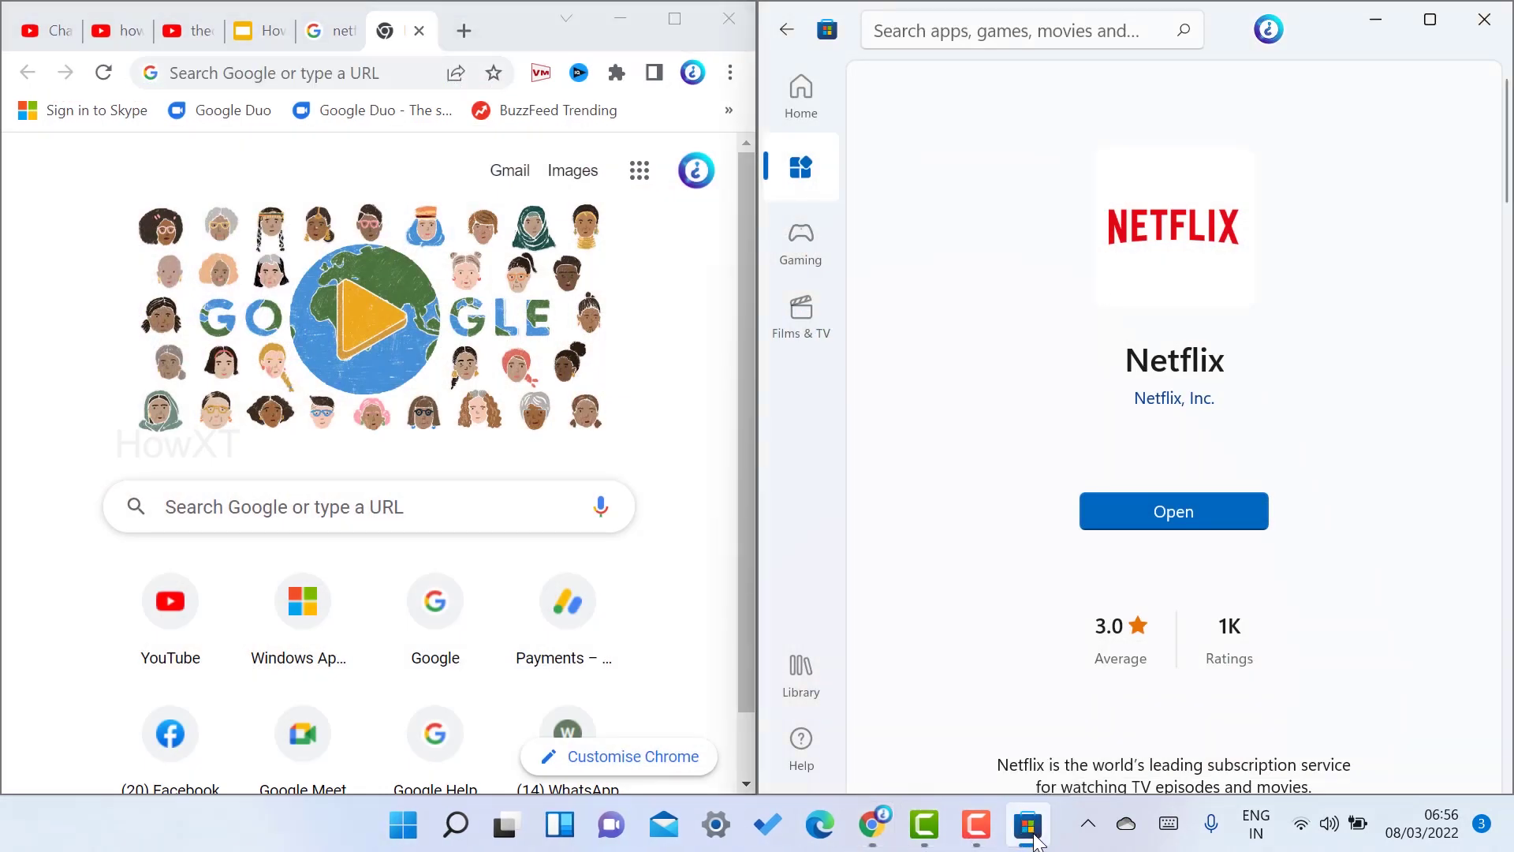
pyautogui.click(675, 20)
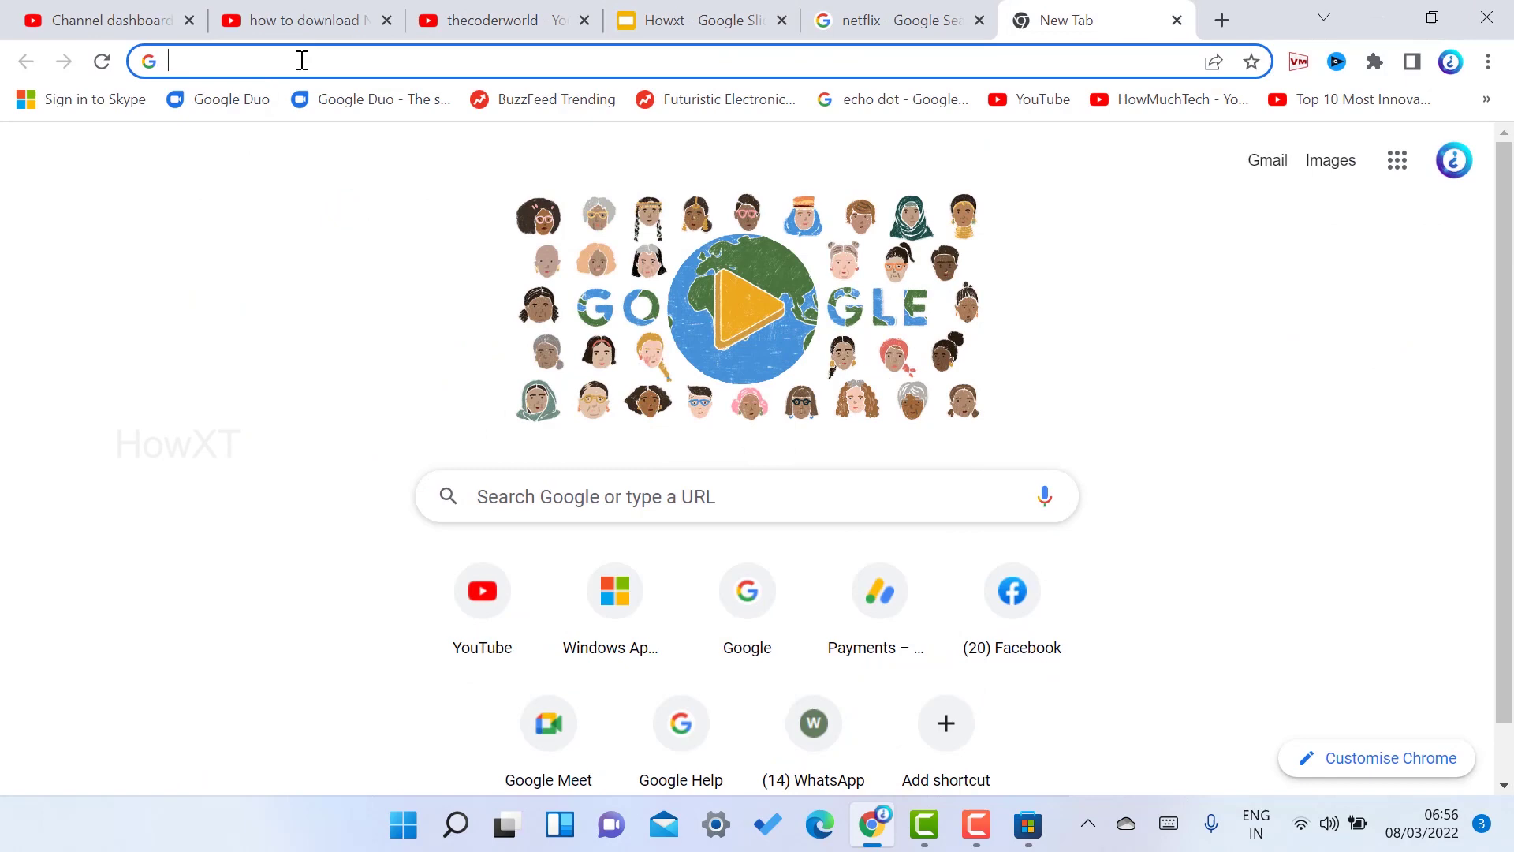
pyautogui.write('mic')
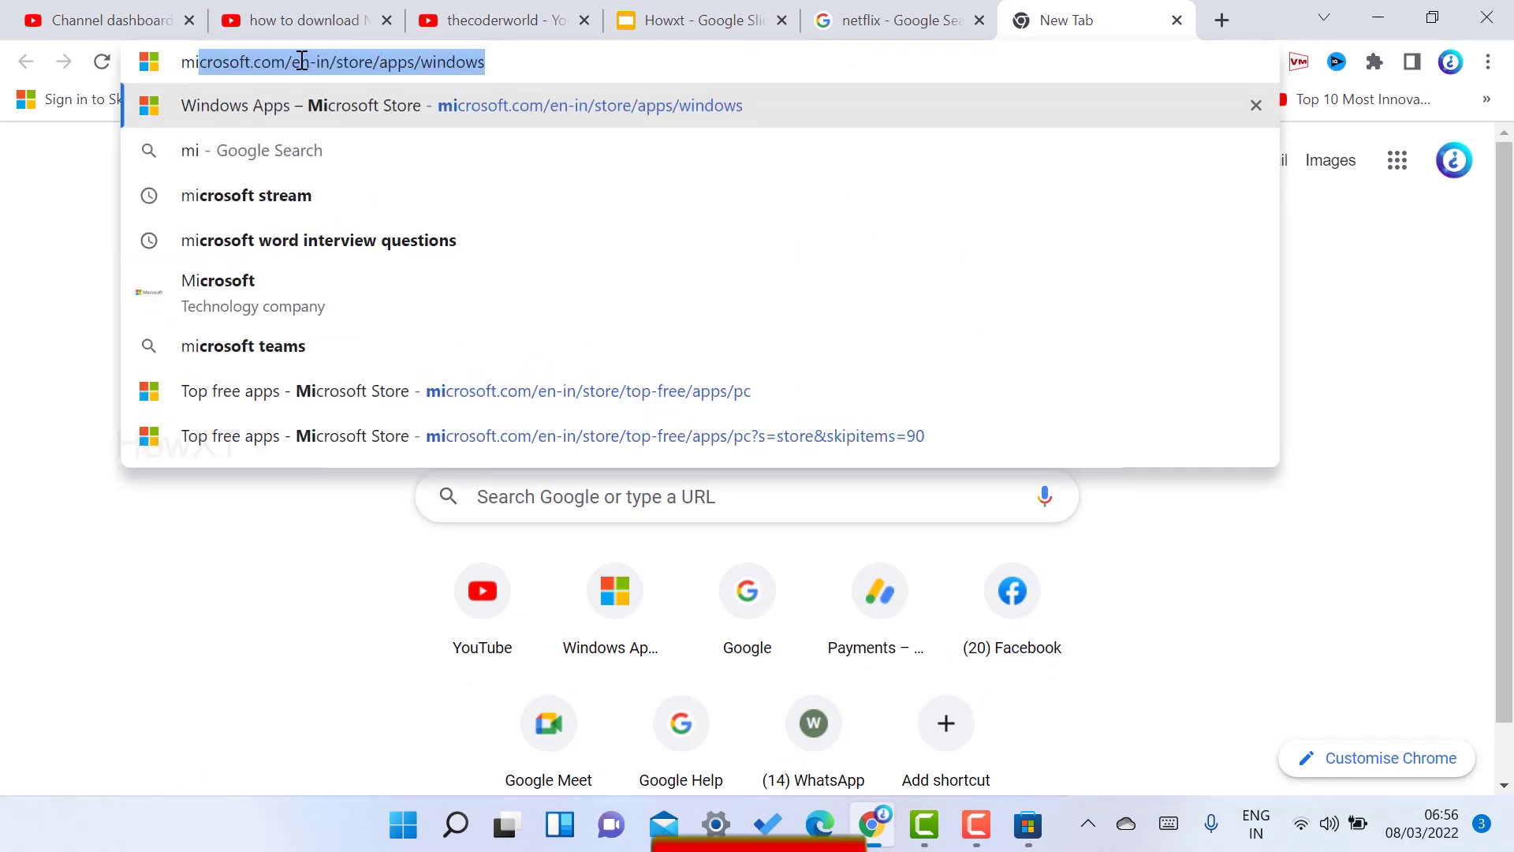
pyautogui.press('Return')
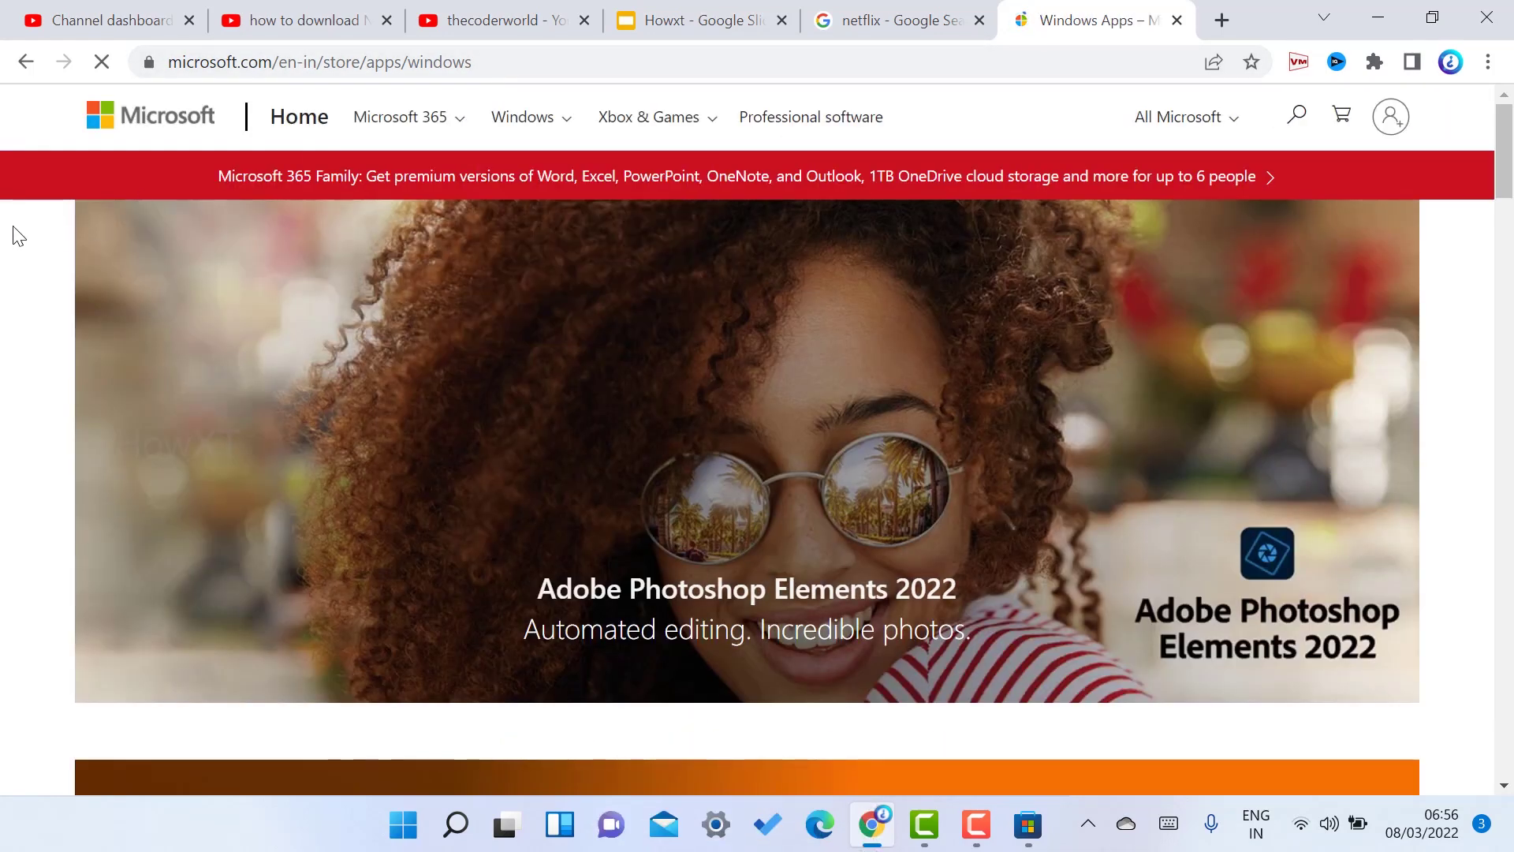
pyautogui.click(1296, 115)
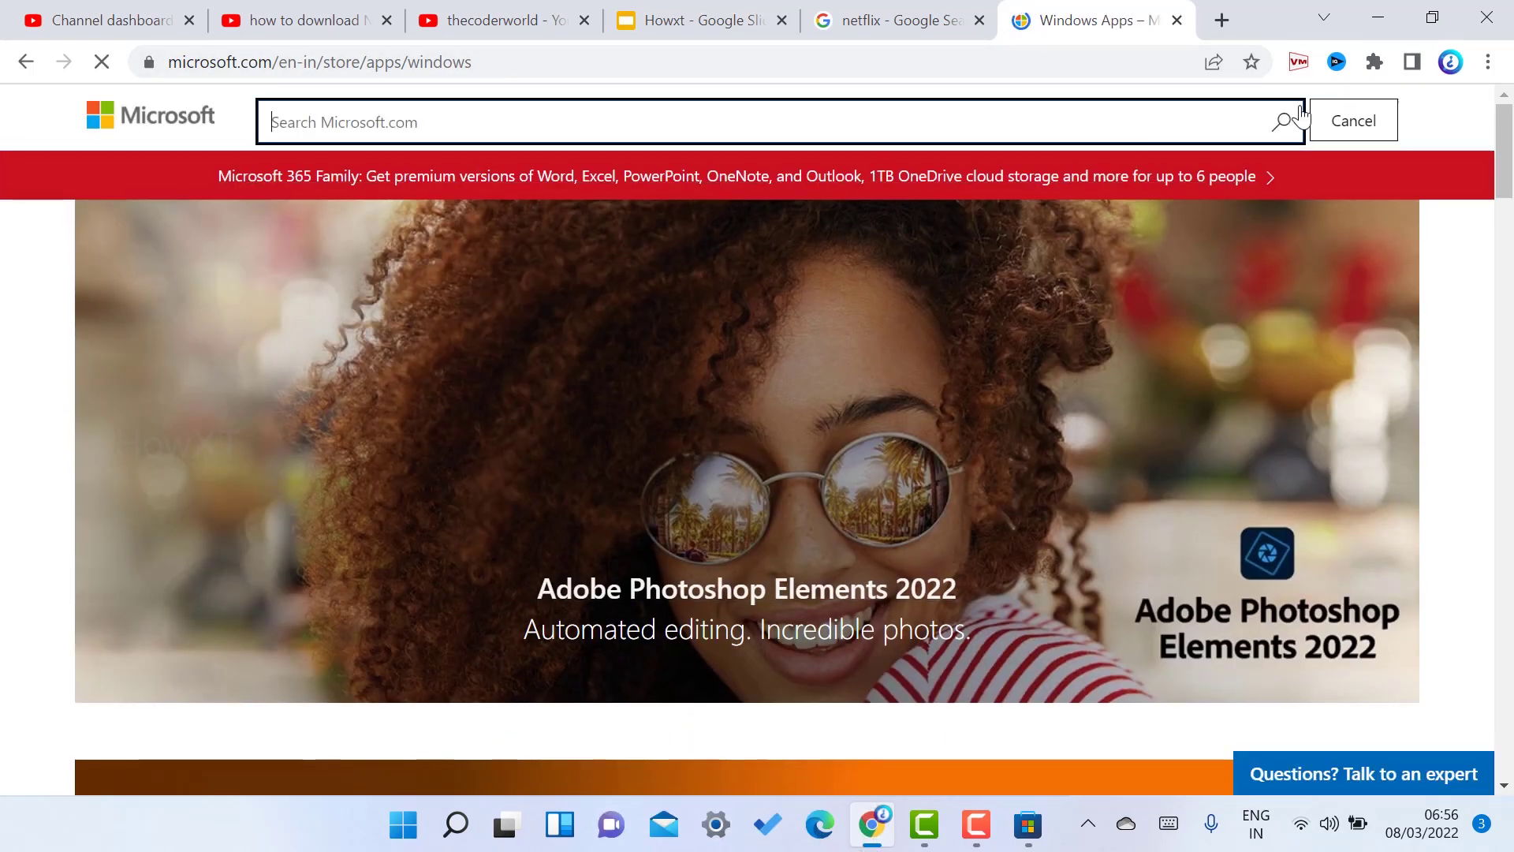
pyautogui.write('netf')
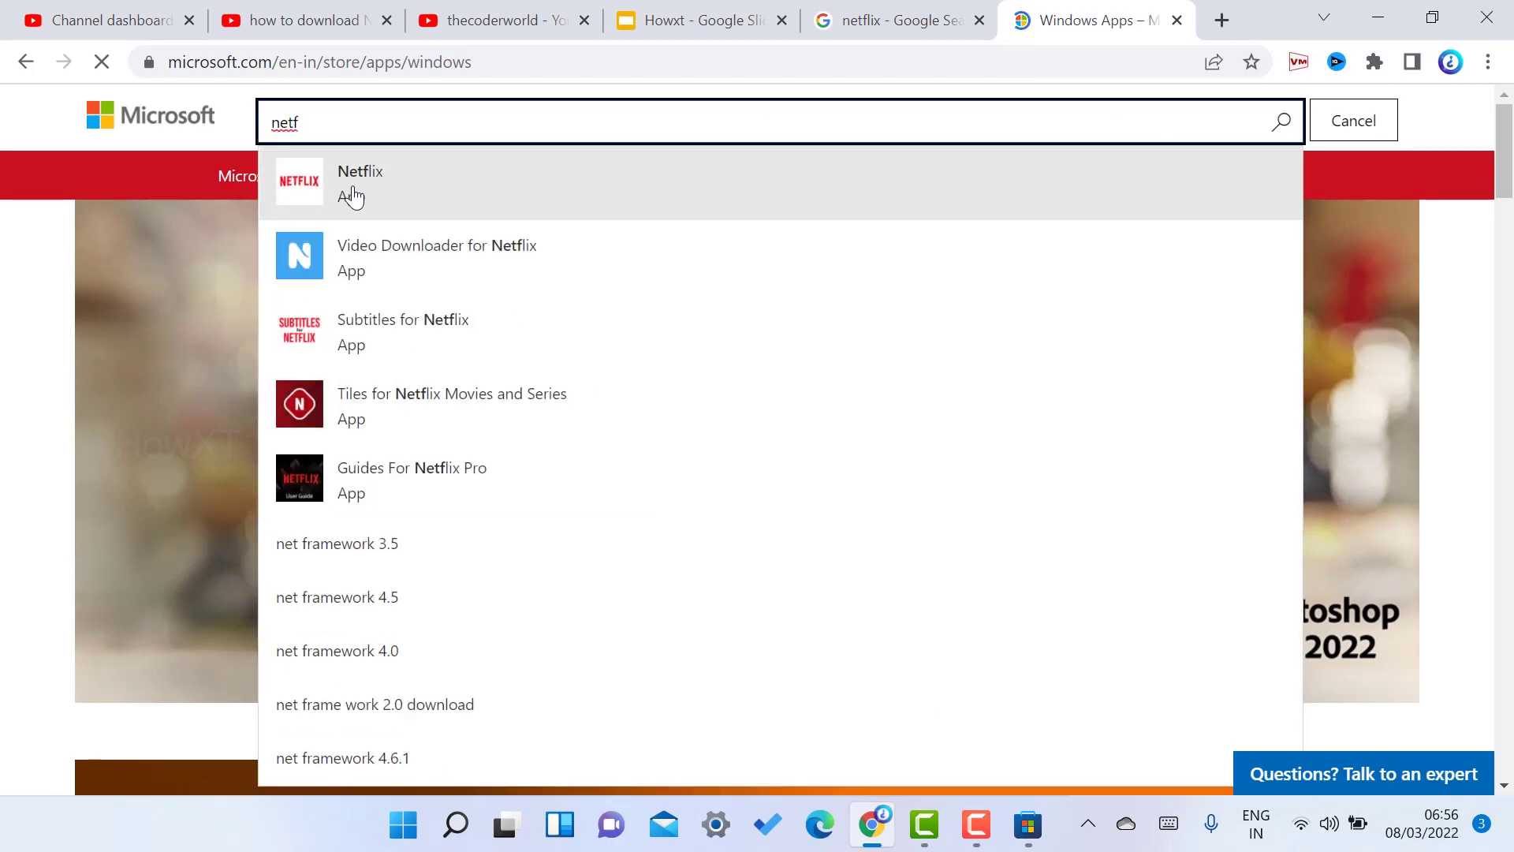
# Open the Netflix suggestion's product page, select its URL, and scroll down the page
pyautogui.click(354, 192)
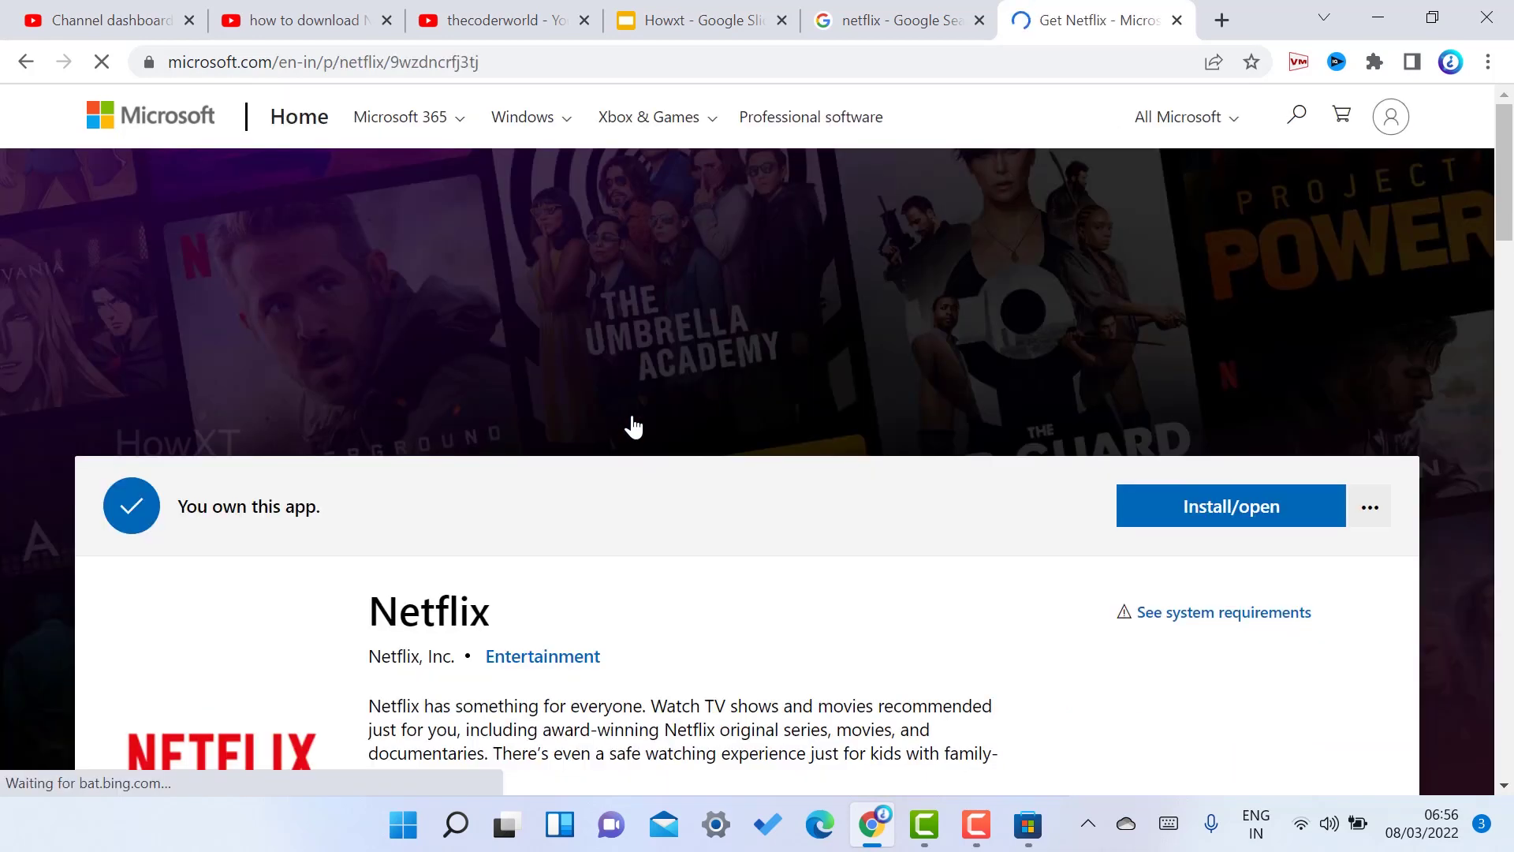
pyautogui.click(241, 55)
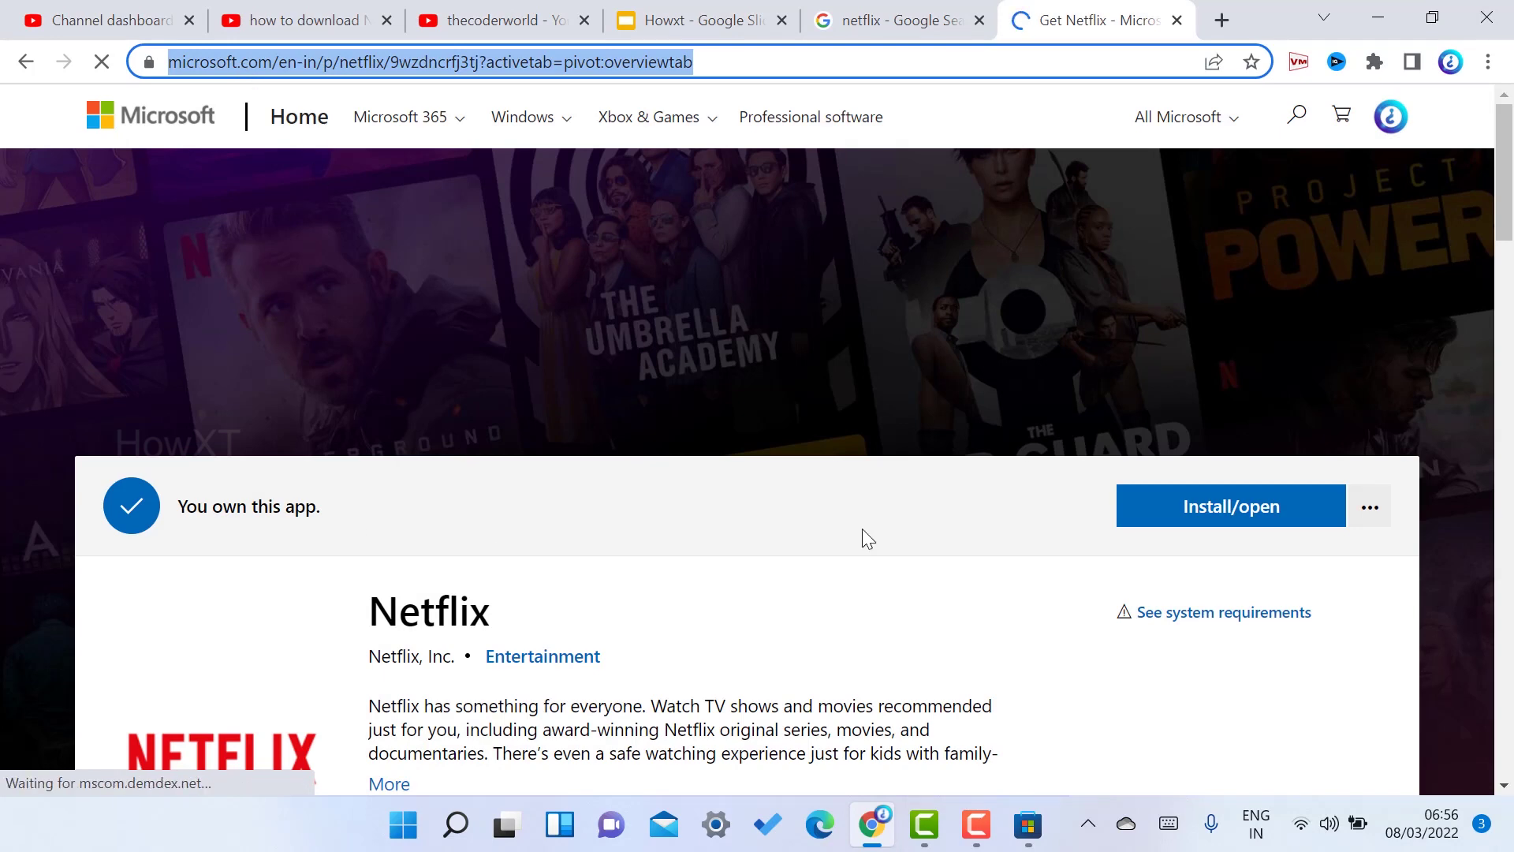
pyautogui.scroll(-4, 384, 371)
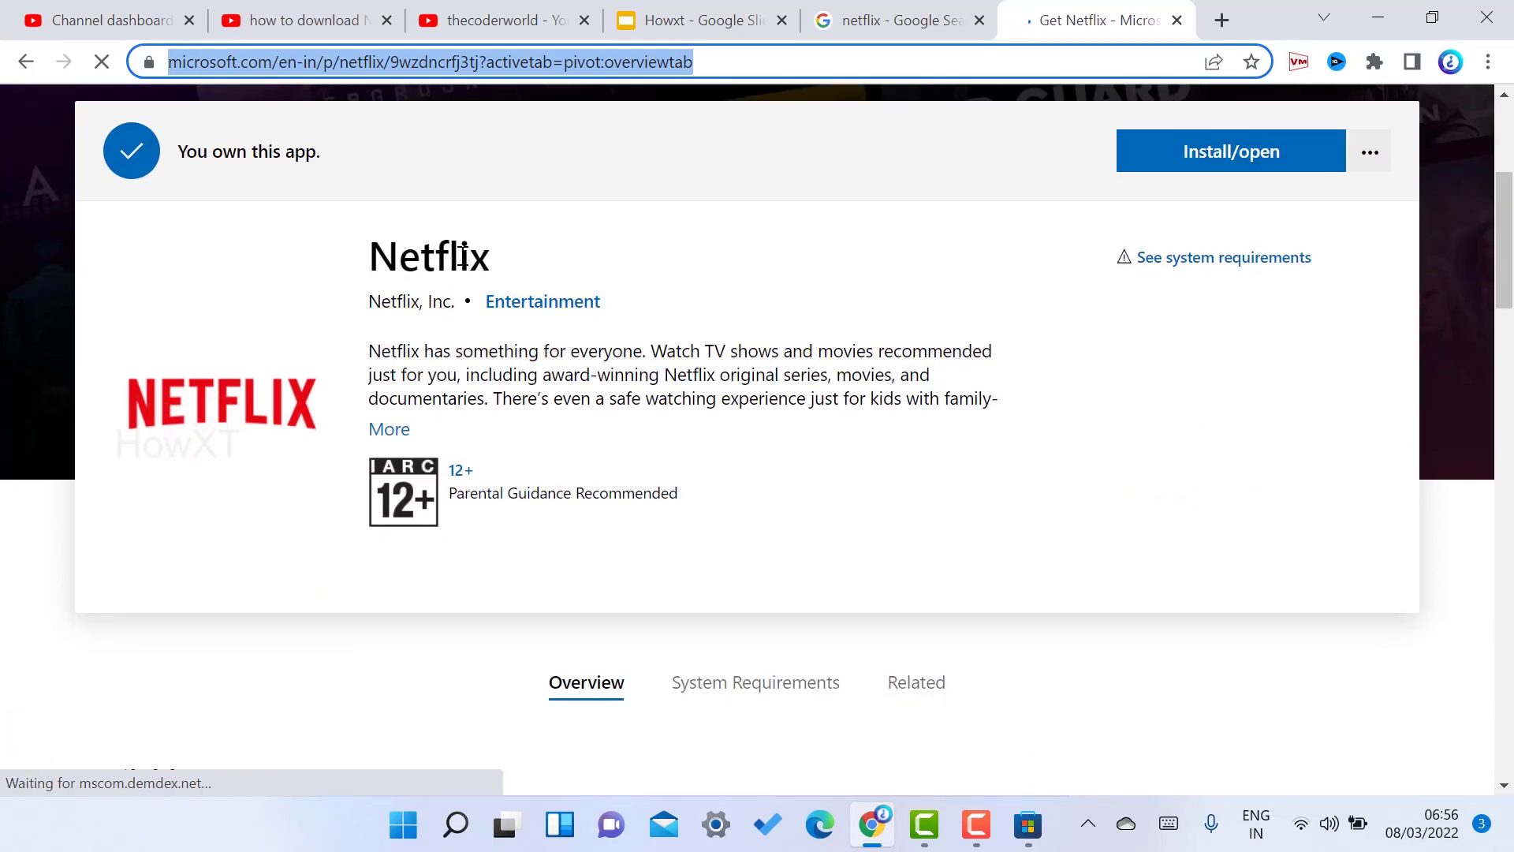